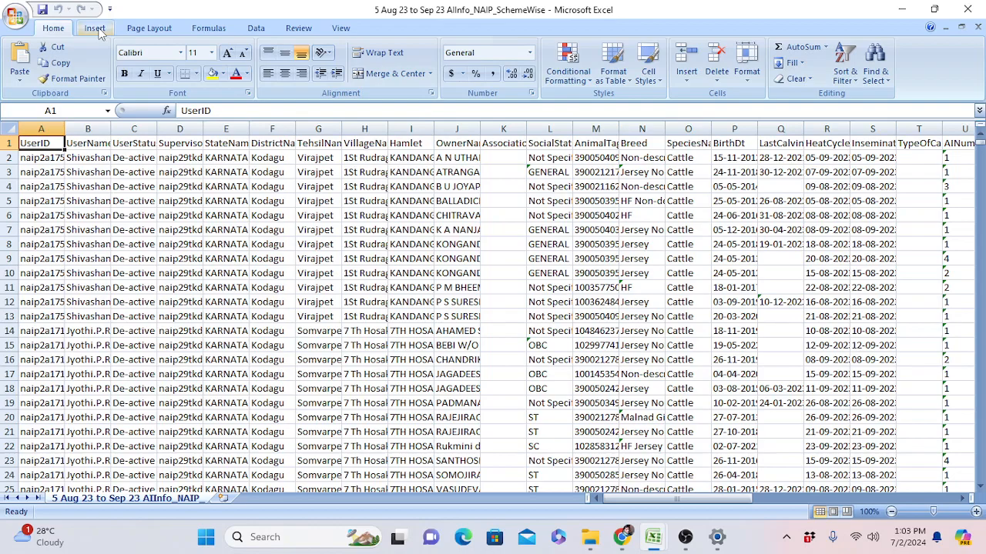
Create a PivotTable on a new worksheet from the full data range of the AI information sheet
left_click(95, 28)
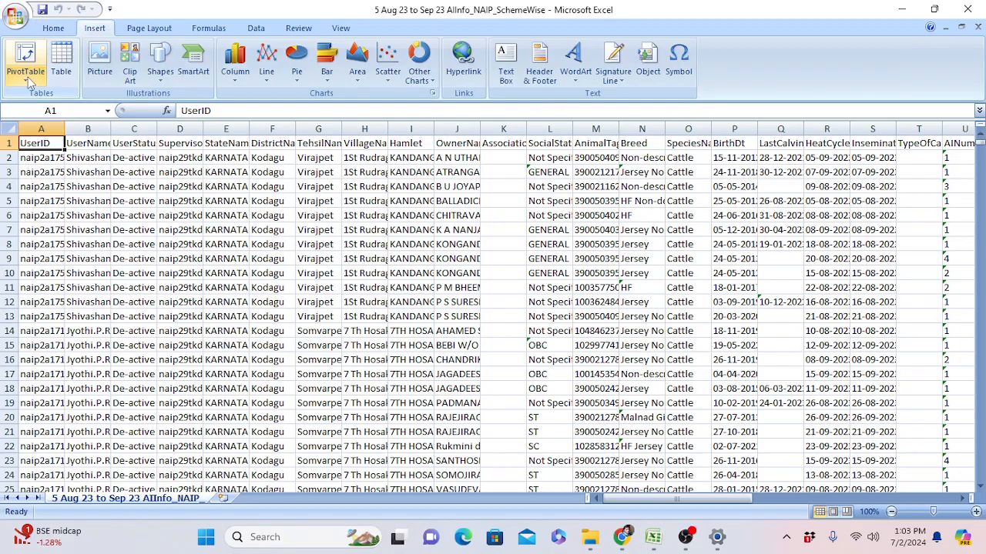
left_click(28, 80)
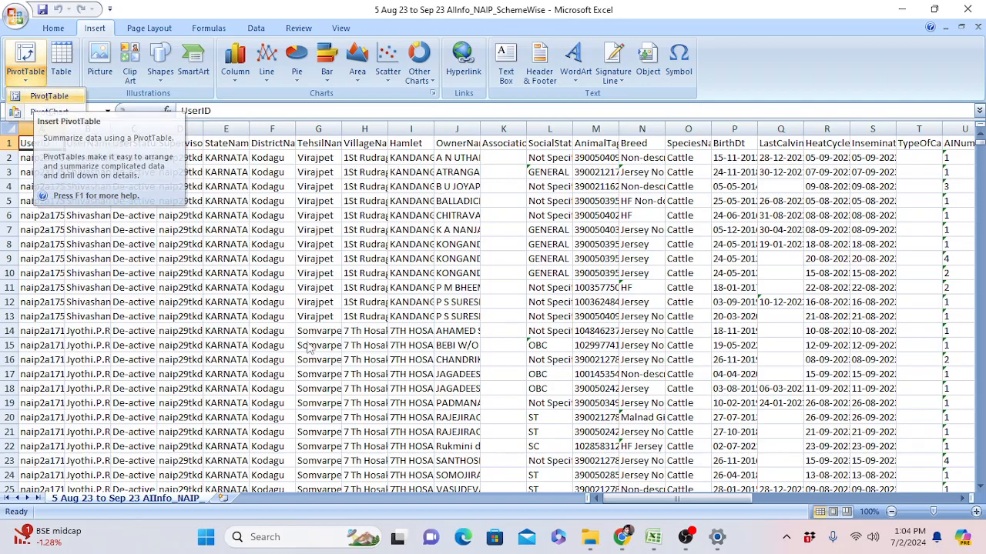
left_click(49, 96)
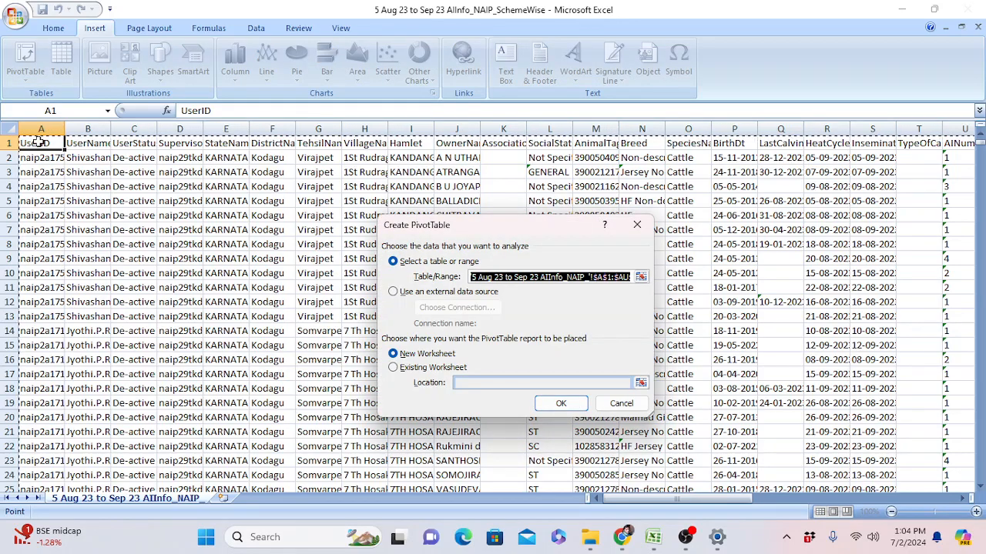
left_click(568, 403)
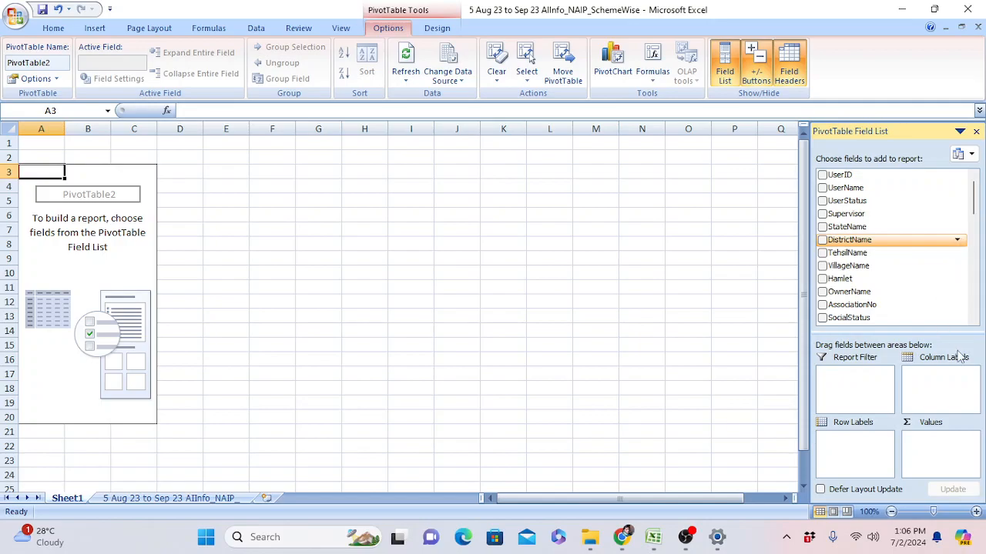
Filter the DistrictName field to Davangere only and add it to the pivot table's row labels
left_click(957, 241)
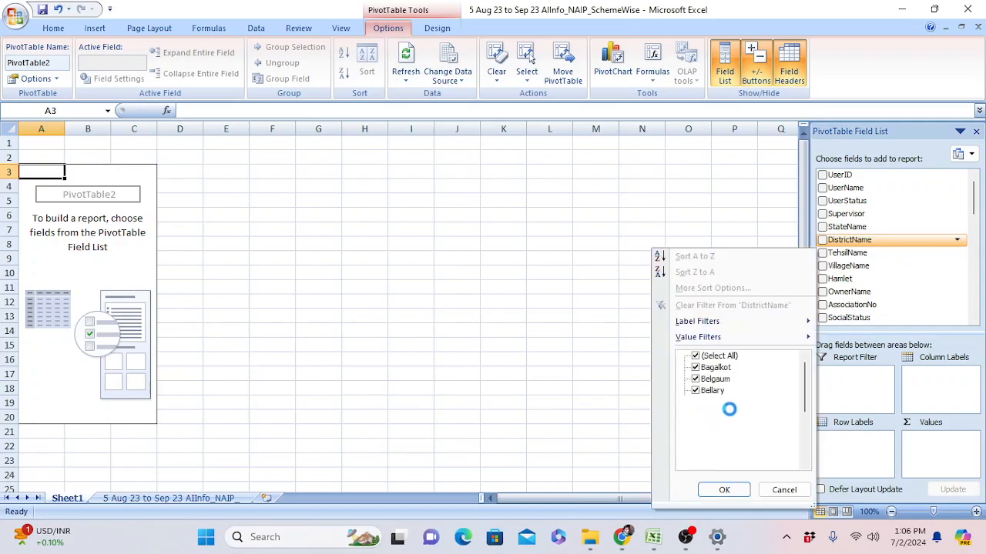
left_click(696, 356)
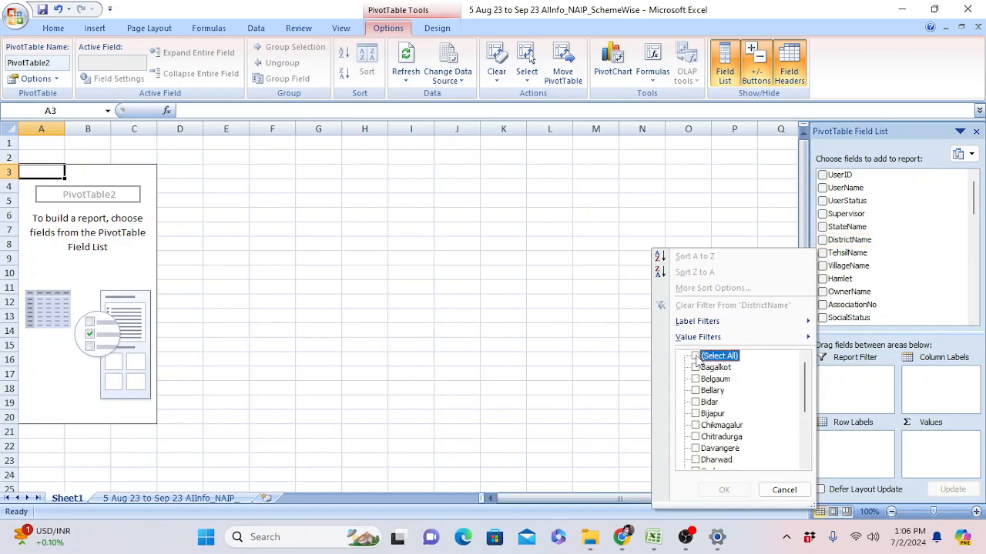
left_click(695, 448)
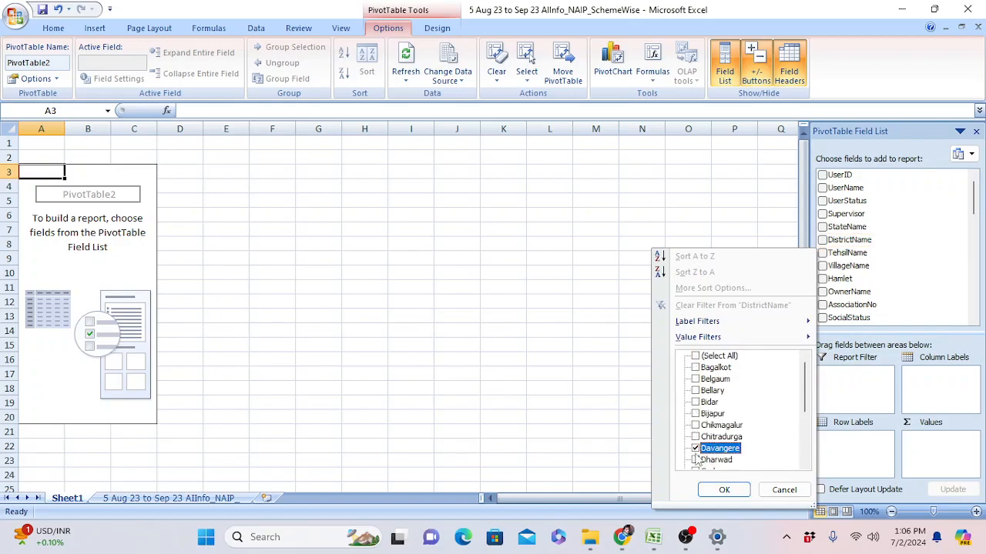
left_click(716, 490)
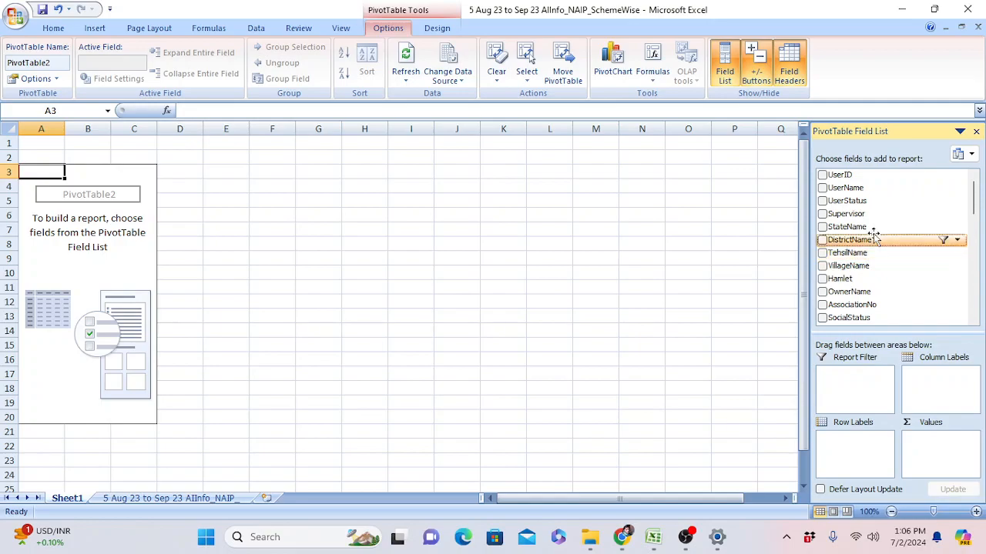
left_click_drag(886, 241, 843, 444)
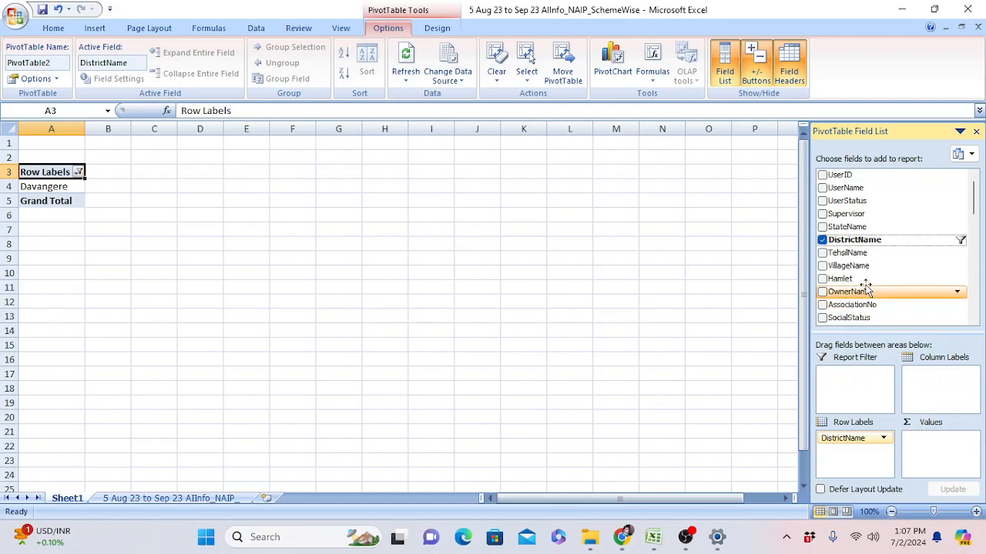
Look through the pivot table's available fields, from the owner and animal details to EBV_MilkYield
scroll(865, 282, "down", 5)
scroll(868, 283, "down", 5)
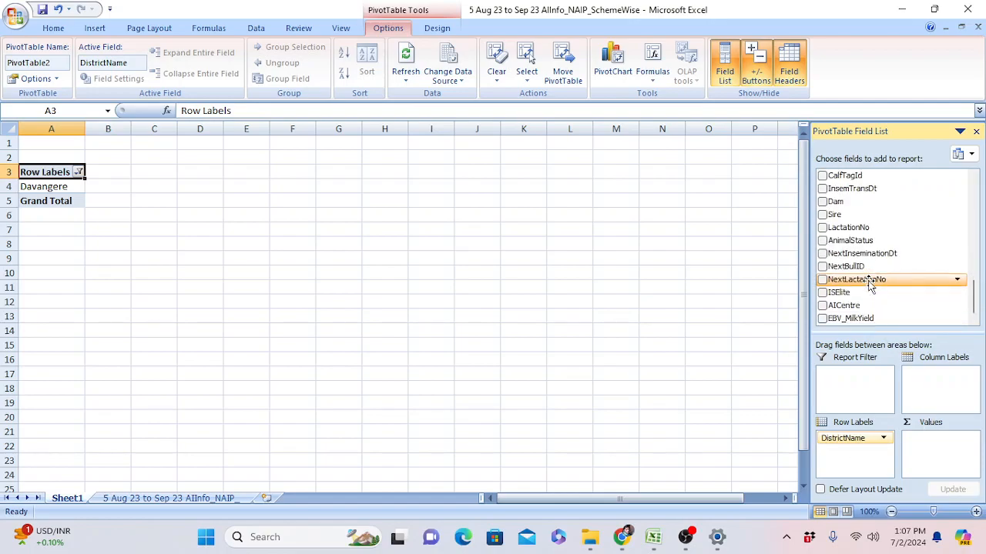
scroll(868, 285, "up", 5)
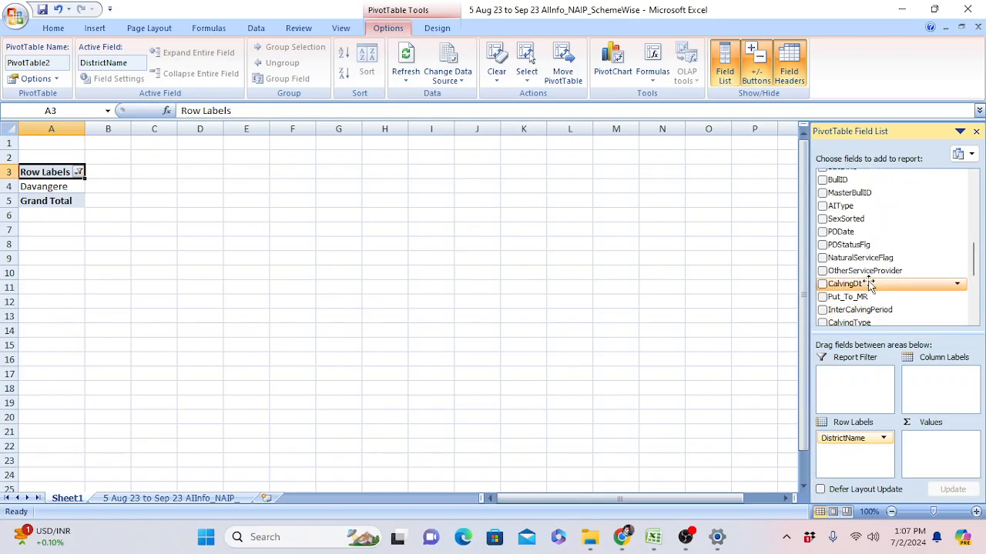
scroll(869, 284, "up", 1)
scroll(869, 283, "up", 1)
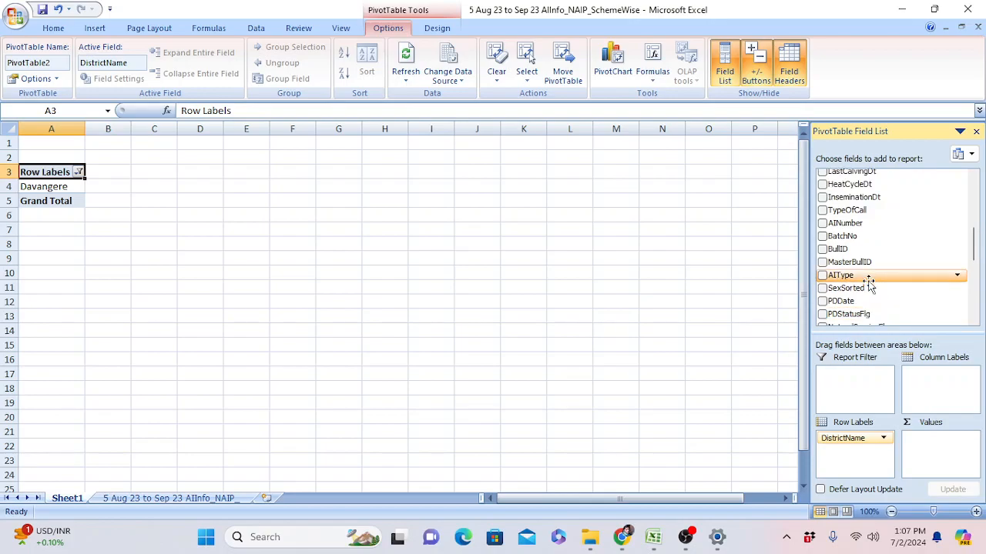
scroll(868, 285, "up", 3)
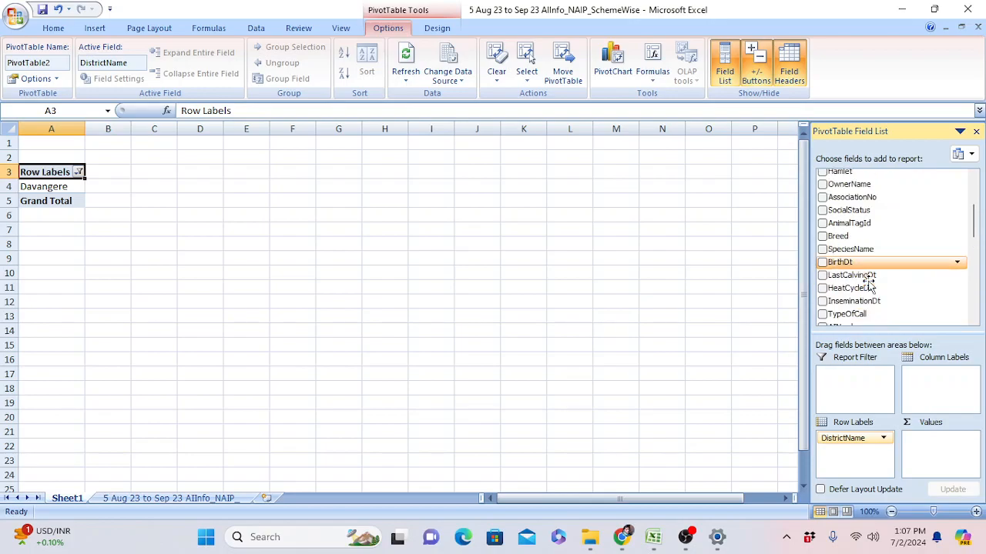
scroll(876, 211, "up", 2)
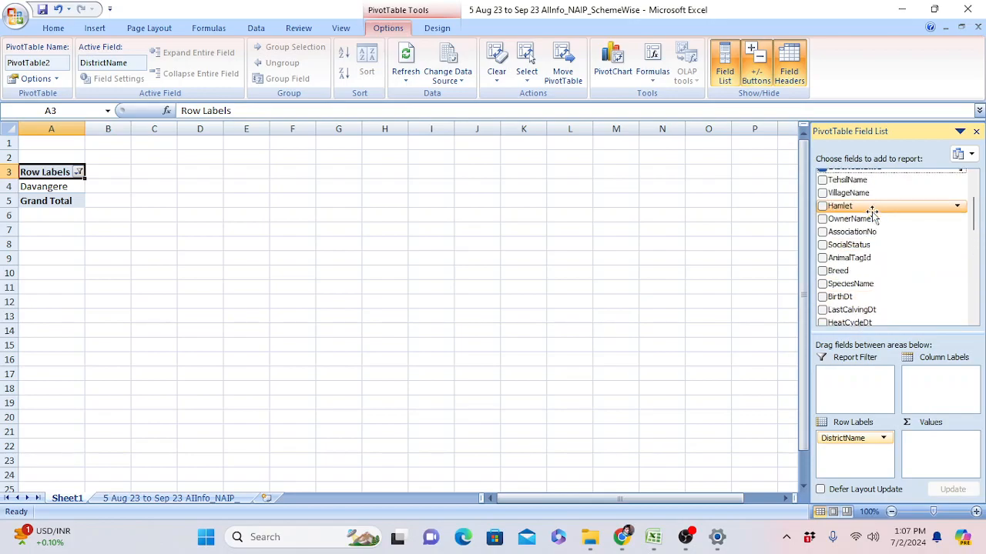
scroll(874, 212, "down", 2)
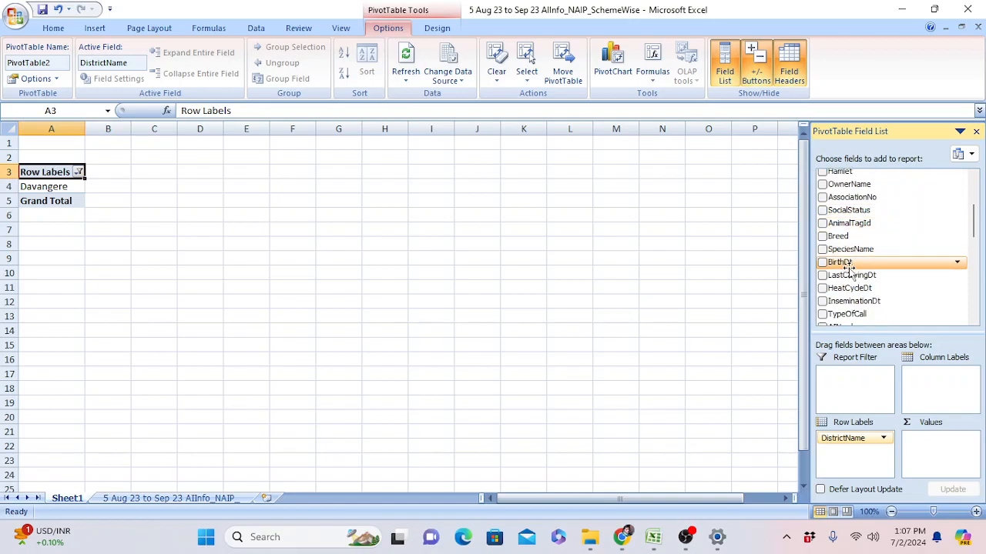
scroll(850, 269, "up", 3)
scroll(849, 269, "down", 3)
scroll(849, 270, "down", 4)
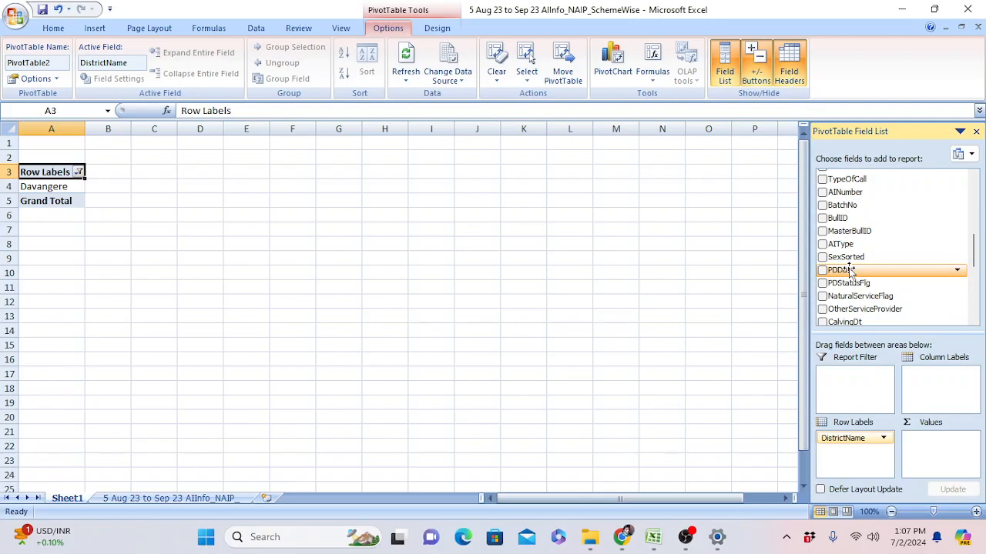
scroll(894, 276, "down", 3)
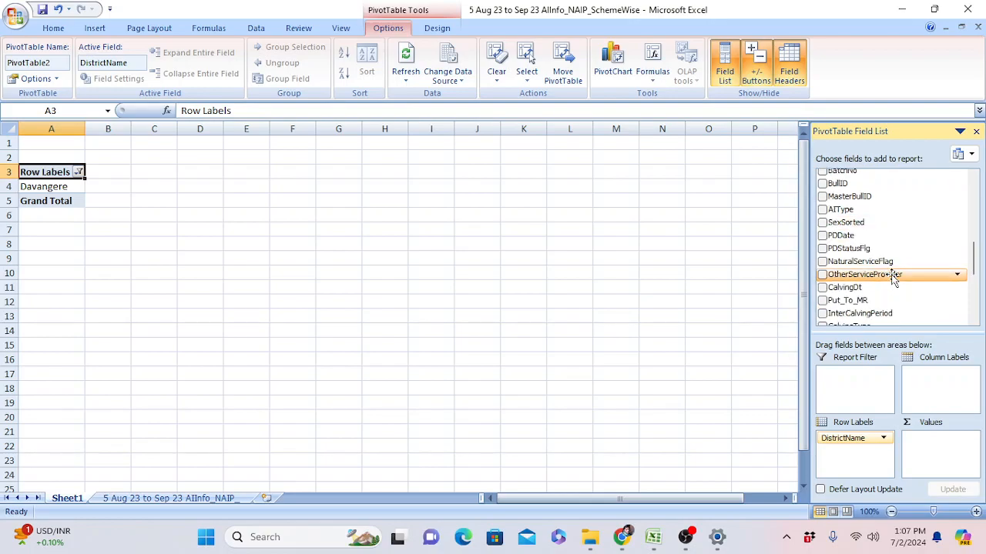
scroll(893, 279, "down", 5)
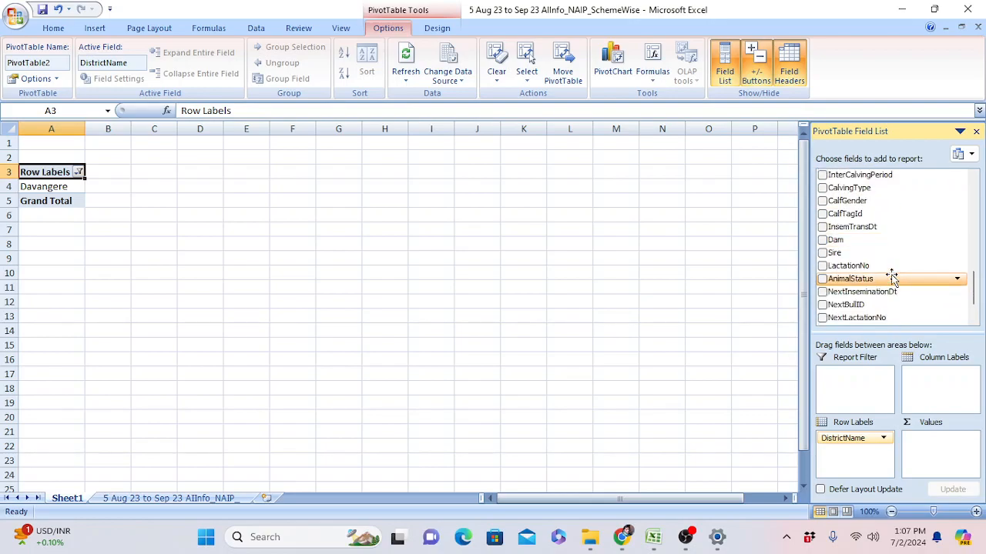
scroll(893, 278, "down", 2)
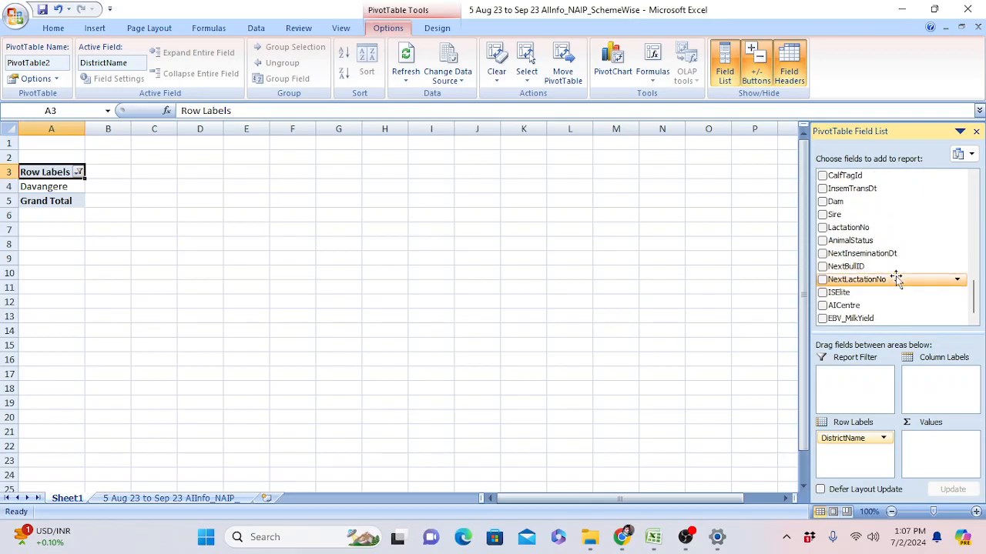
Add the AnimalTagId field to the pivot table's values as a count
scroll(895, 277, "up", 5)
scroll(895, 279, "up", 2)
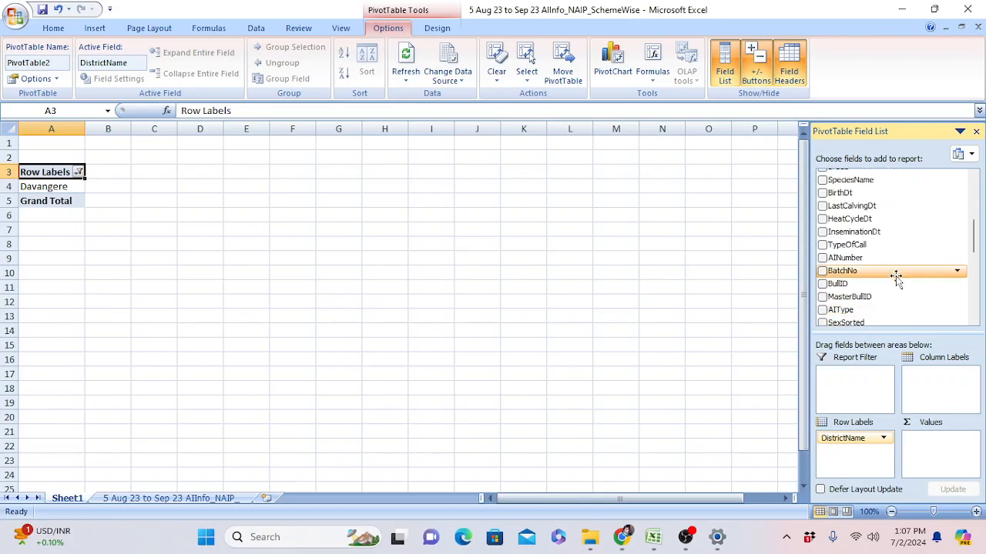
scroll(896, 278, "up", 5)
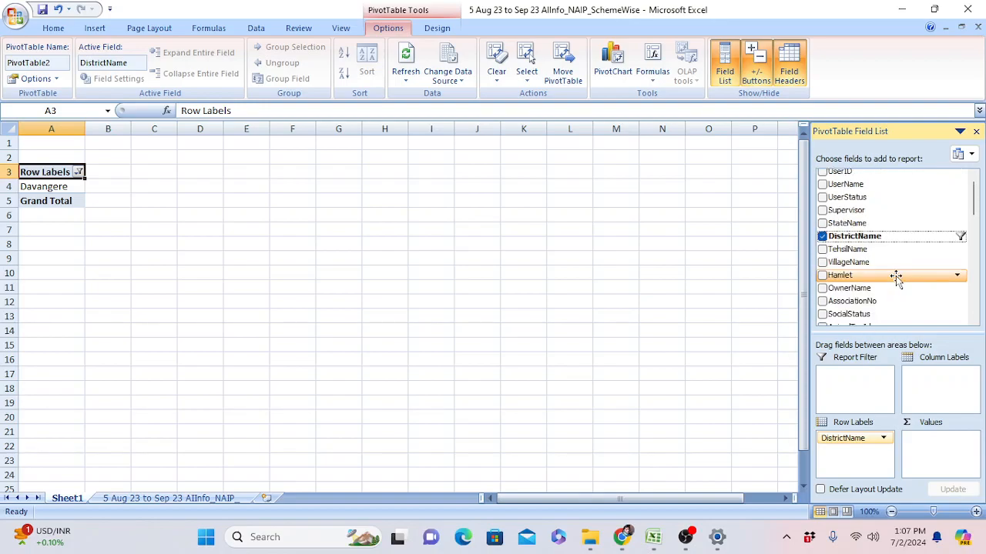
scroll(896, 279, "down", 2)
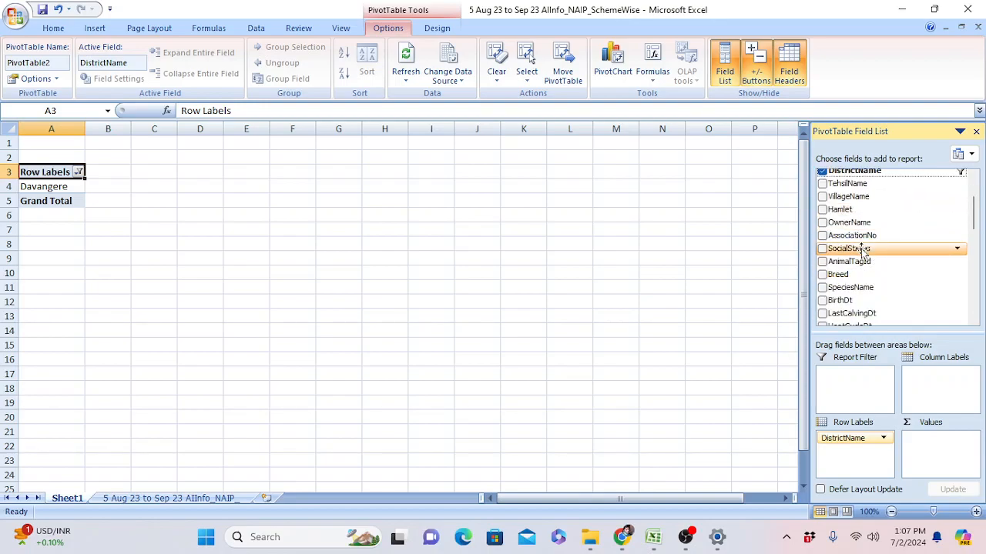
left_click_drag(855, 261, 944, 437)
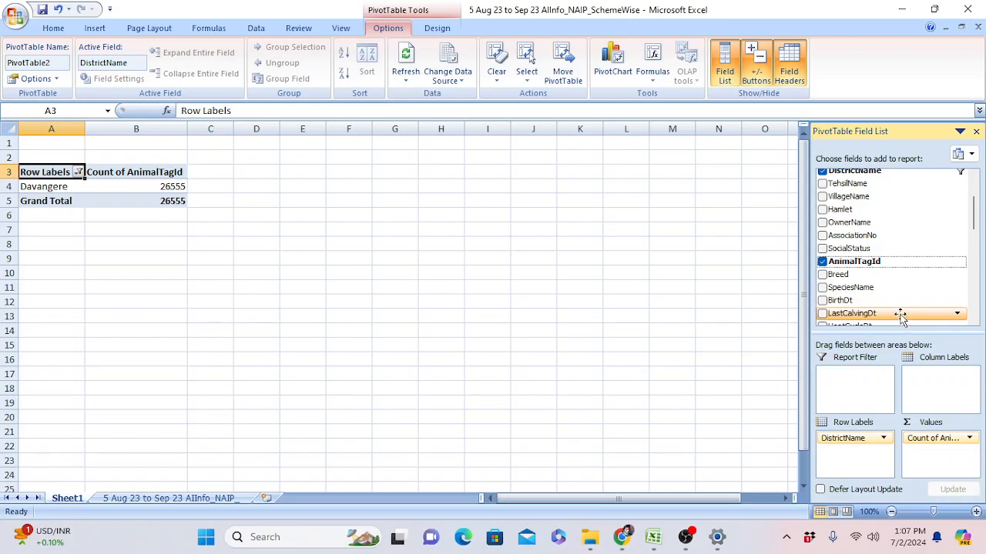
Add UserID and UserName to the row labels, nested in that order below DistrictName
scroll(882, 285, "up", 2)
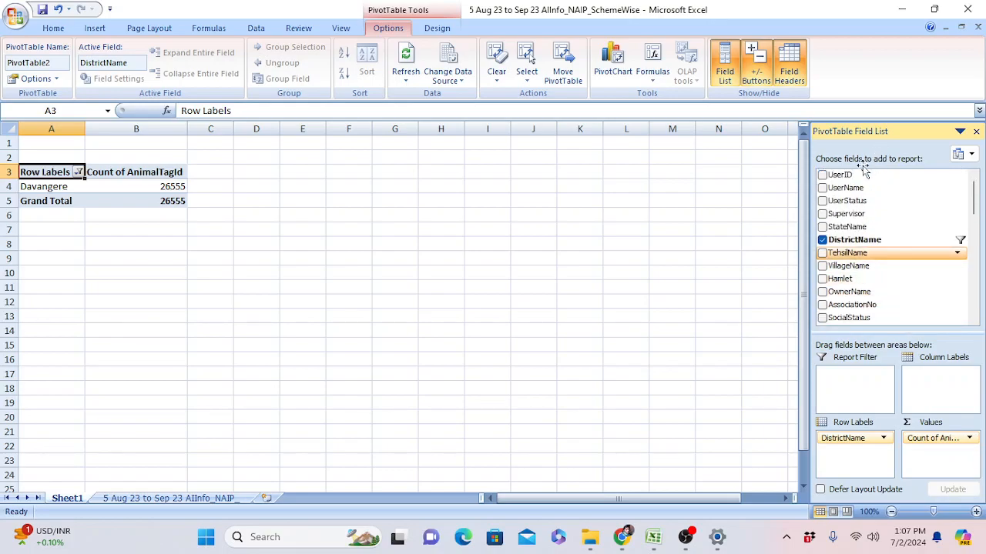
left_click_drag(855, 176, 845, 452)
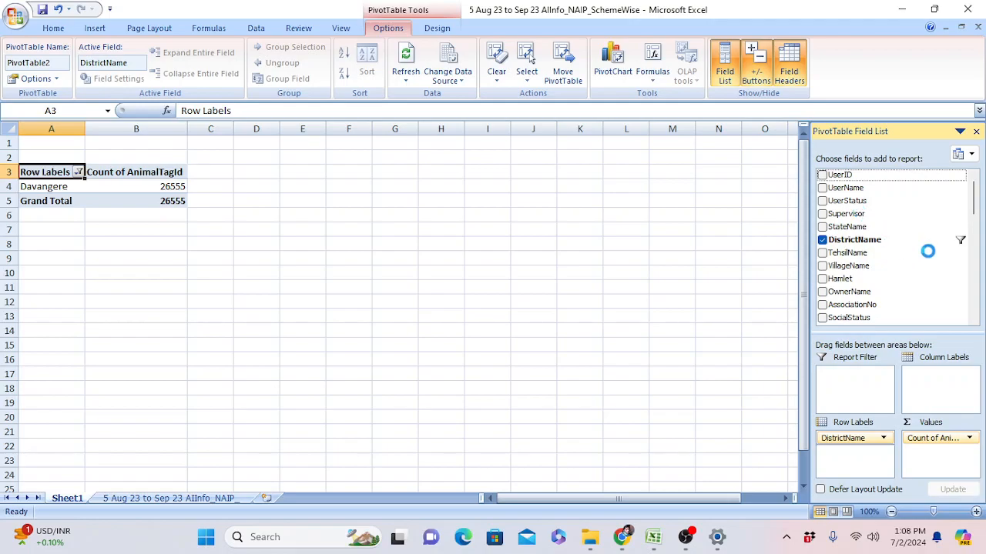
left_click(851, 176)
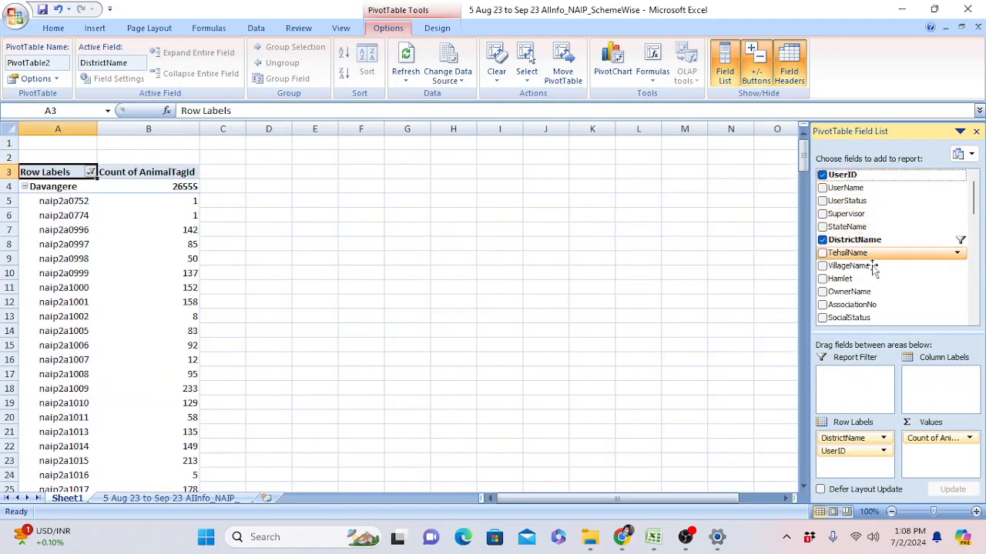
left_click_drag(839, 189, 854, 462)
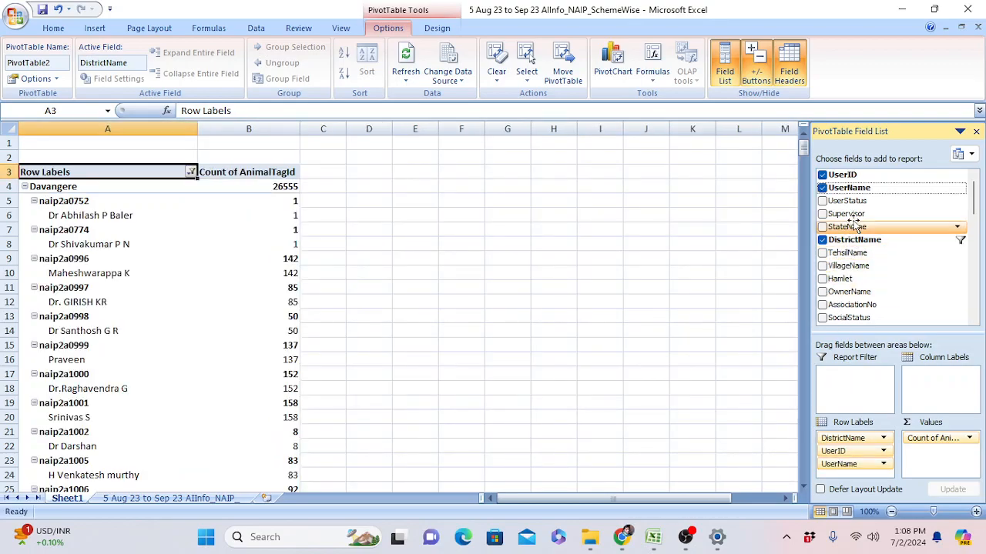
mouse_move(857, 215)
left_mouse_down()
mouse_move(849, 413)
mouse_move(862, 374)
mouse_move(869, 227)
mouse_move(856, 216)
left_mouse_up()
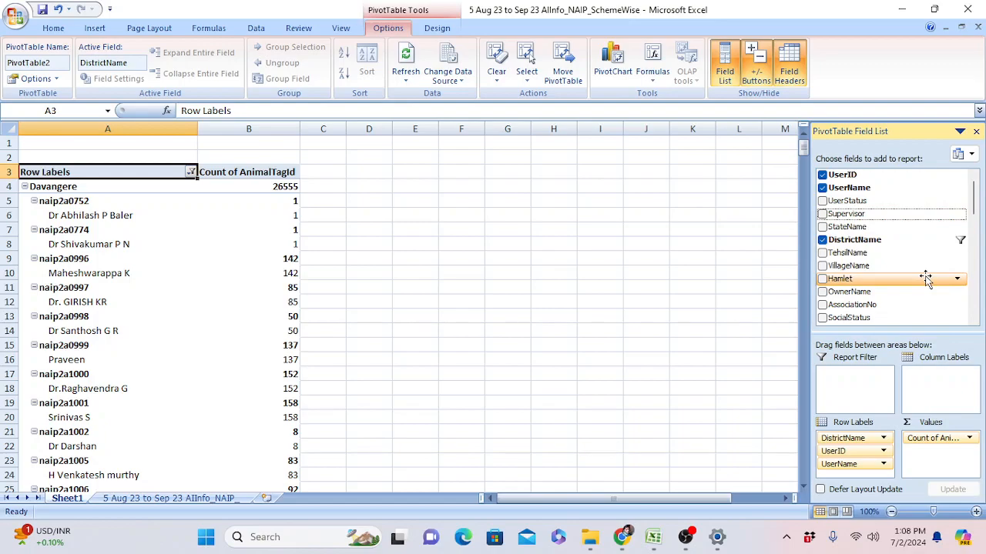
Filter the PDStatusFlg field to show only Y
scroll(917, 279, "down", 3)
scroll(892, 280, "down", 2)
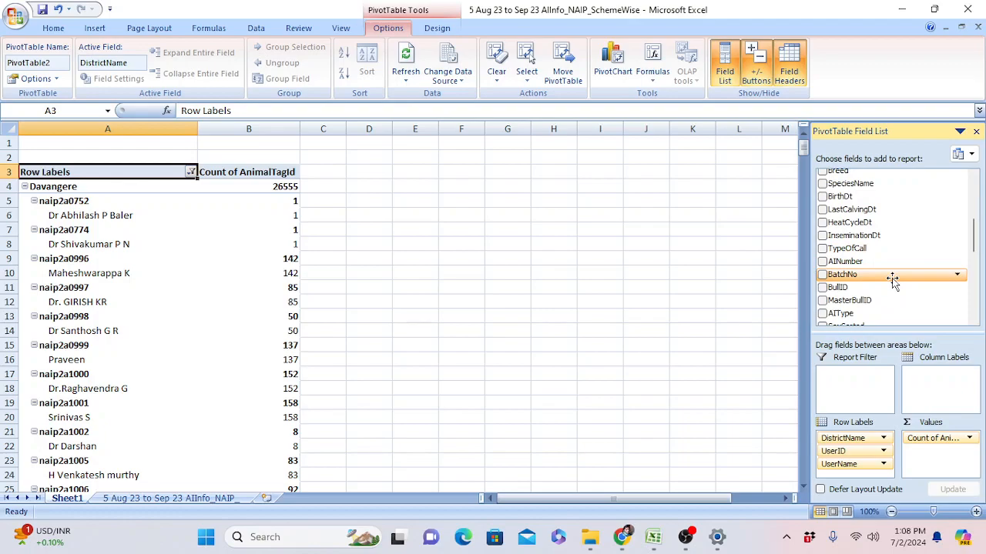
scroll(892, 280, "down", 1)
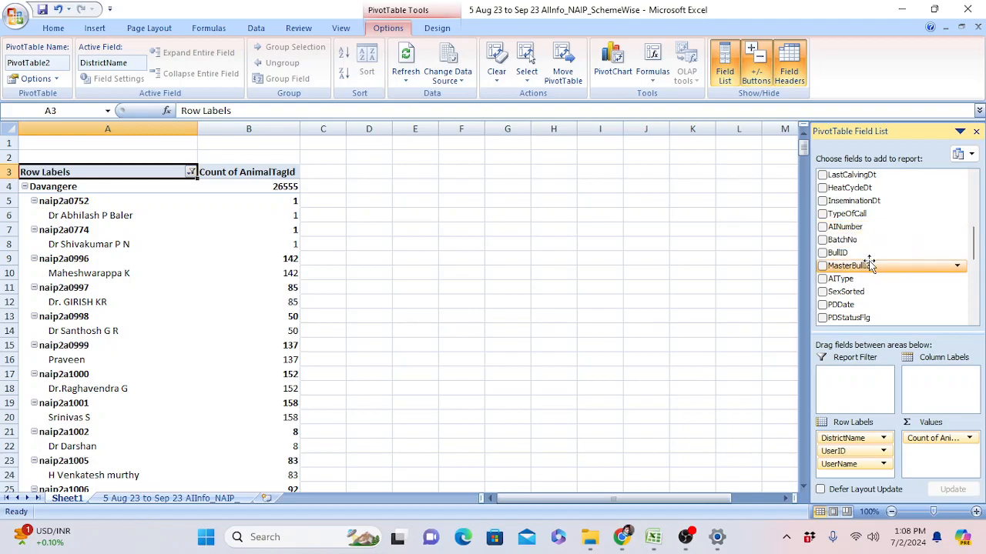
scroll(871, 263, "down", 1)
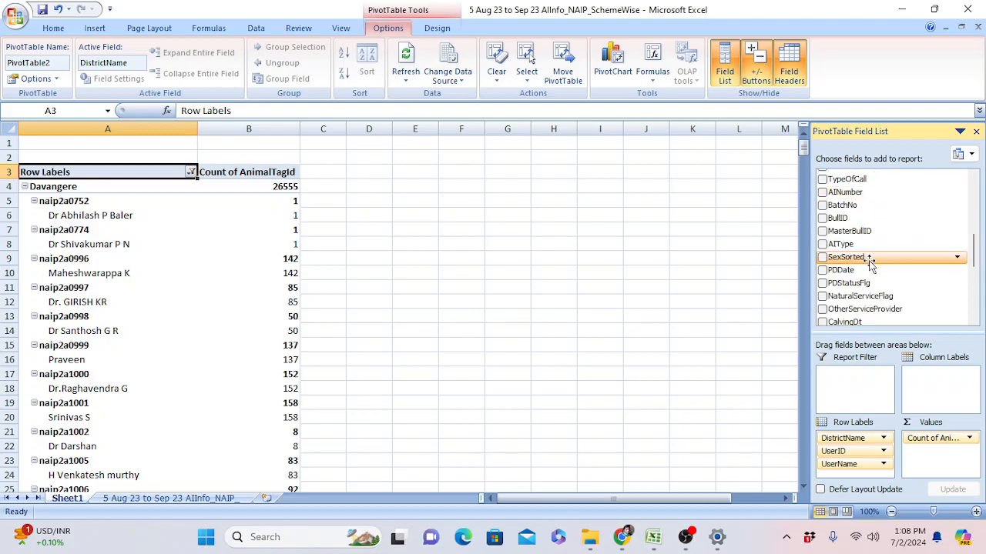
scroll(870, 263, "down", 2)
scroll(871, 263, "down", 2)
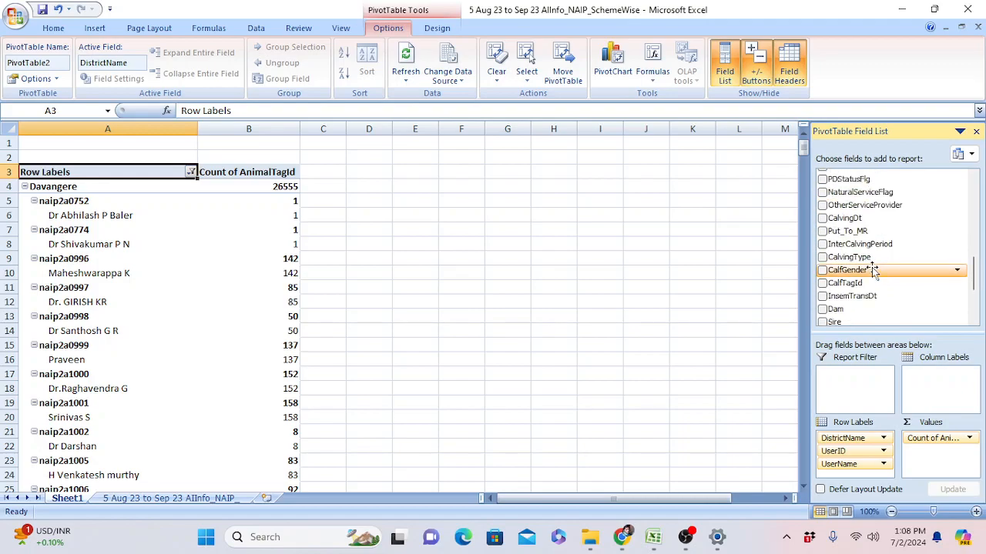
scroll(873, 267, "down", 3)
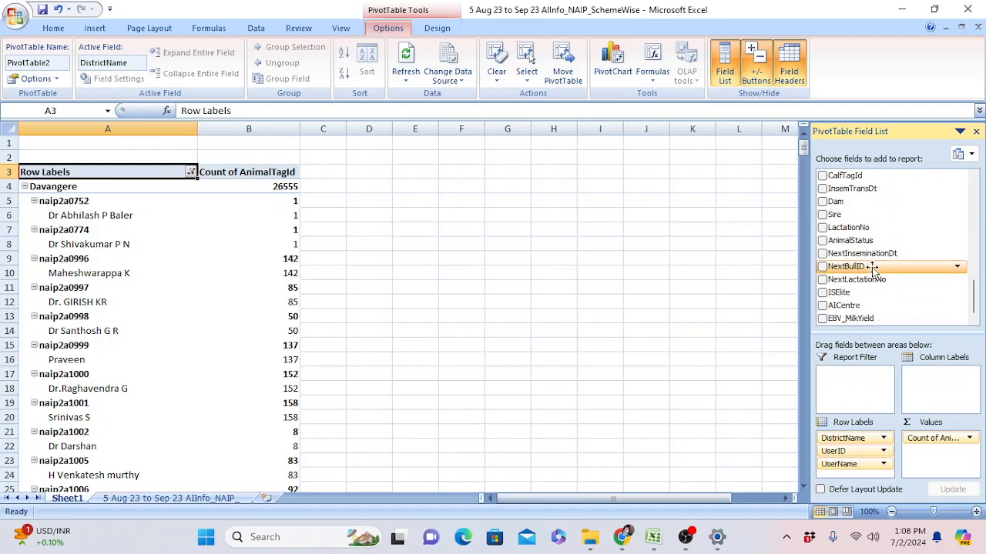
scroll(872, 268, "up", 5)
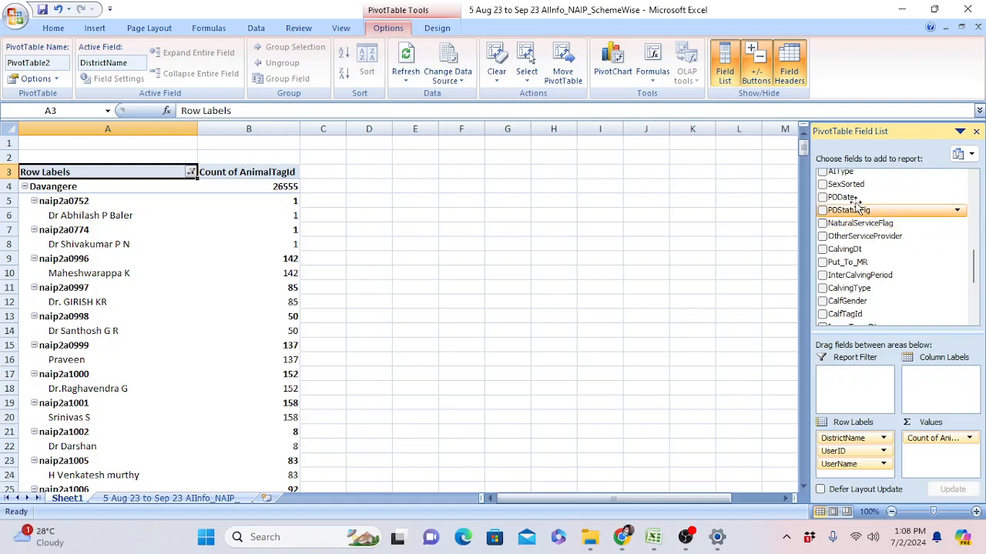
left_click(957, 212)
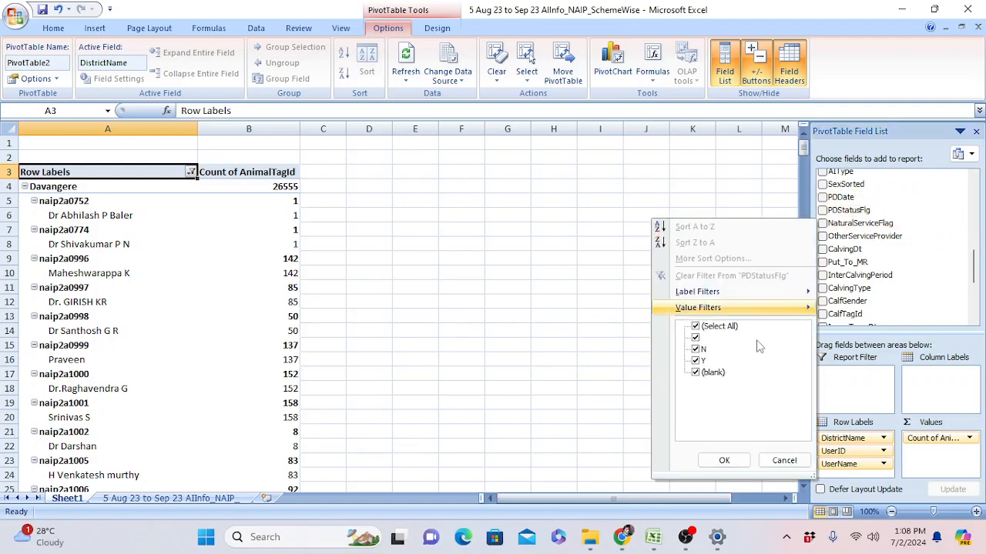
left_click(695, 327)
left_click(695, 360)
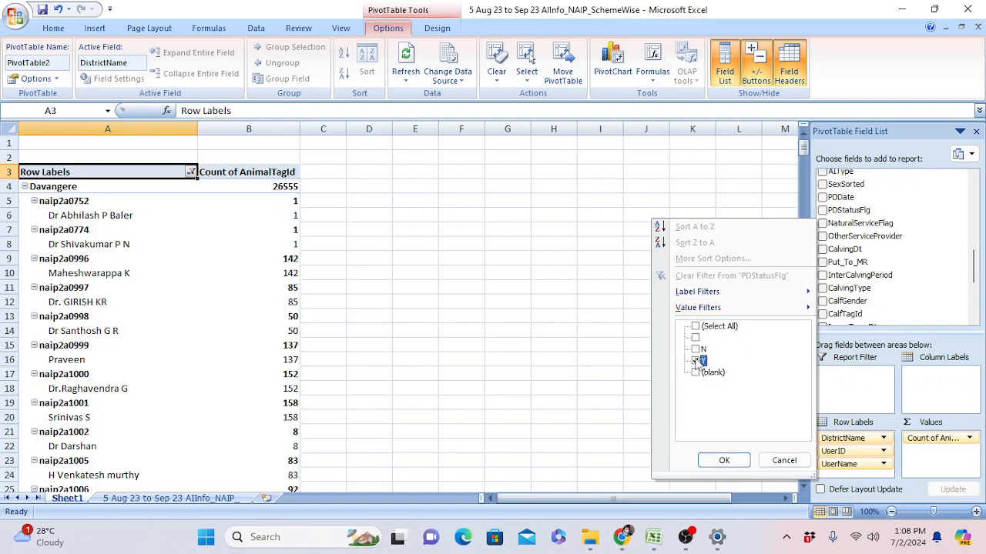
left_click(724, 461)
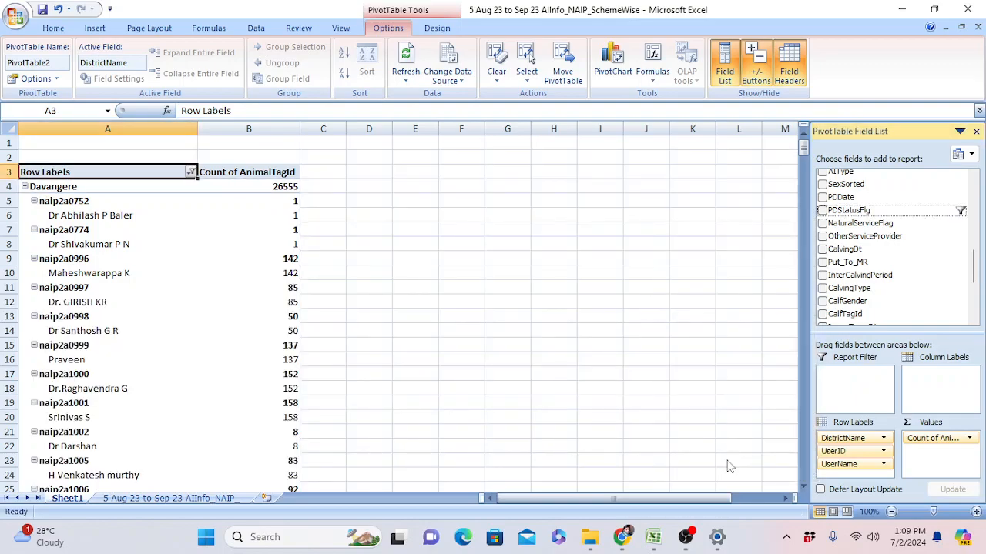
Add PDStatusFlg to the row labels below UserName and look over the resulting animal tag counts
left_click_drag(847, 210, 866, 473)
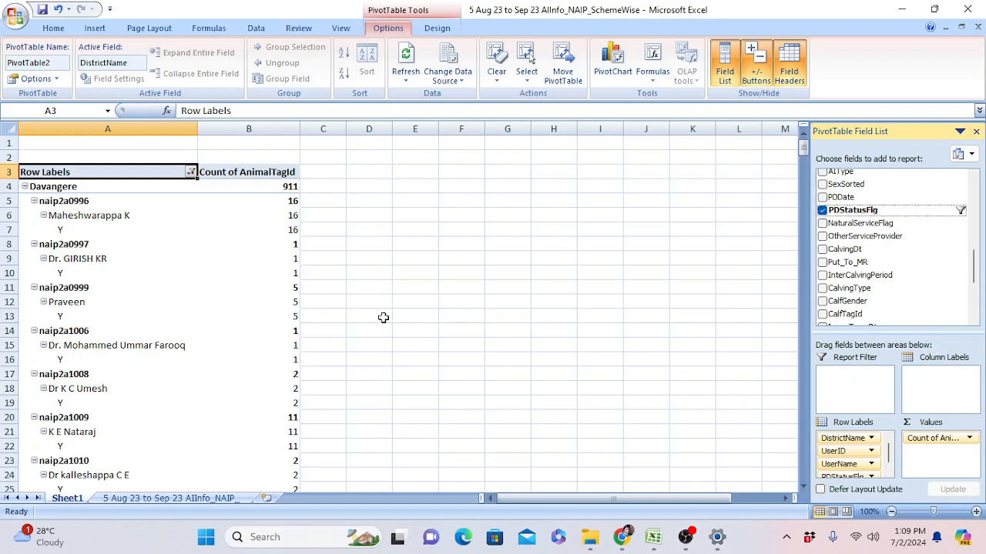
scroll(383, 318, "down", 1)
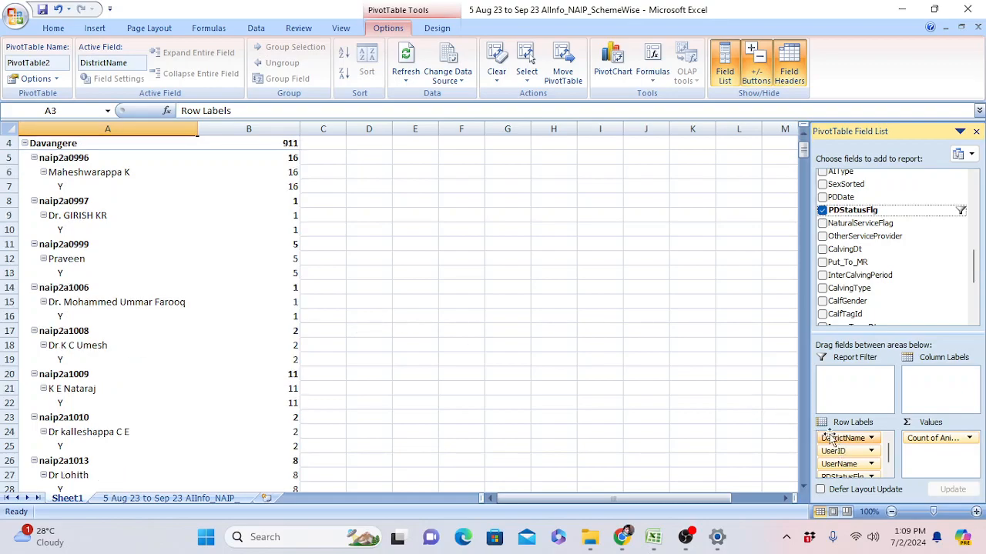
scroll(498, 352, "up", 1)
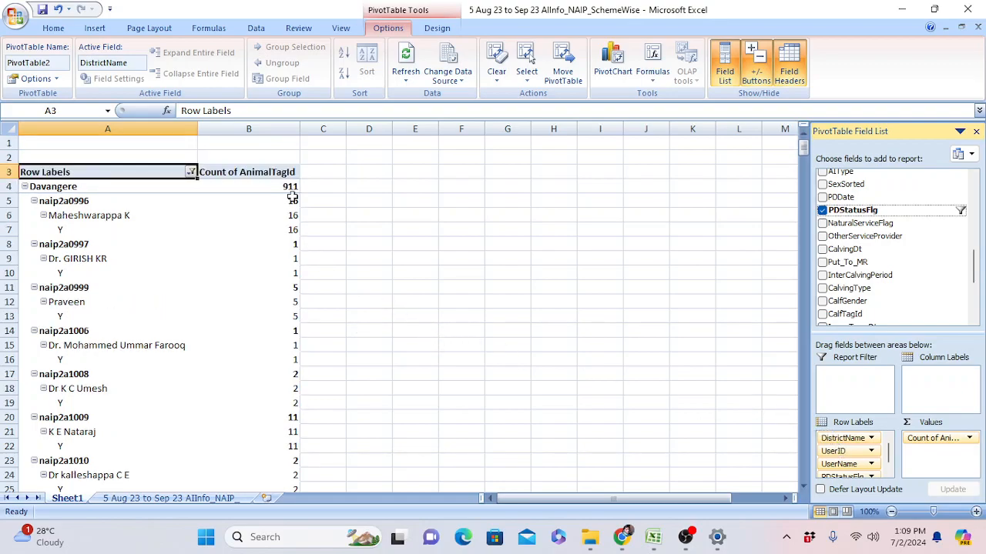
mouse_move(289, 188)
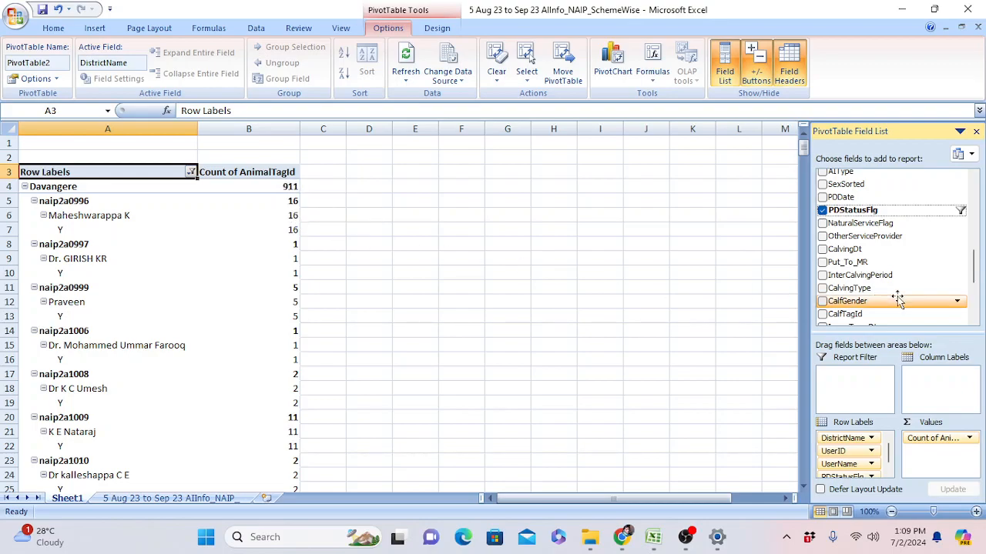
Filter the AINumber field to 1 and 2 only and add it to the row labels below PDStatusFlg
scroll(899, 297, "up", 2)
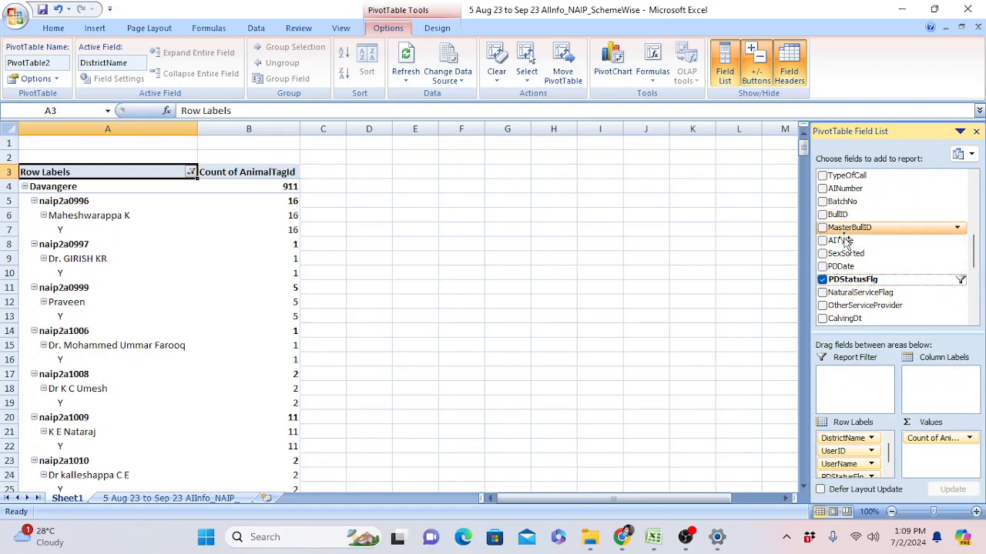
scroll(862, 242, "down", 1)
scroll(862, 243, "down", 2)
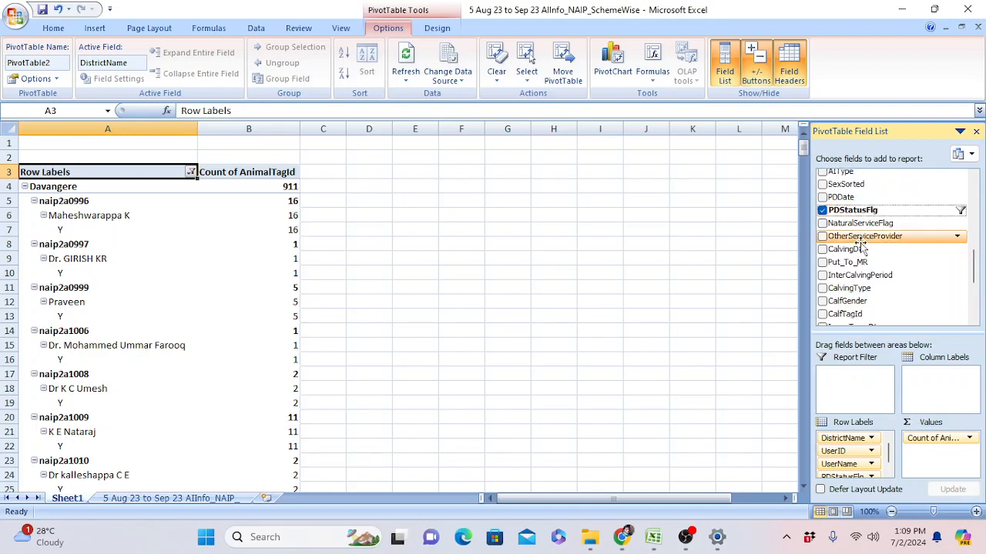
scroll(862, 243, "up", 3)
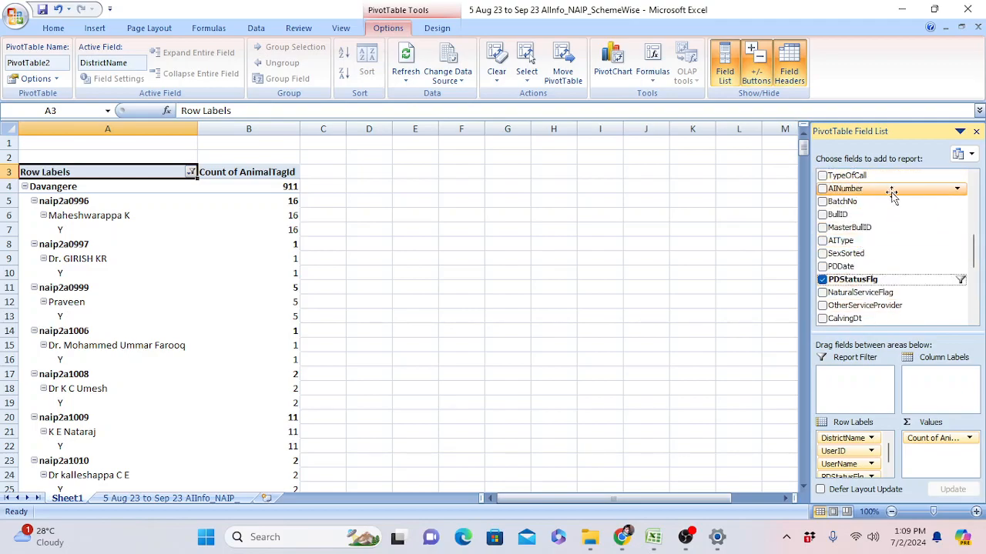
left_click(957, 190)
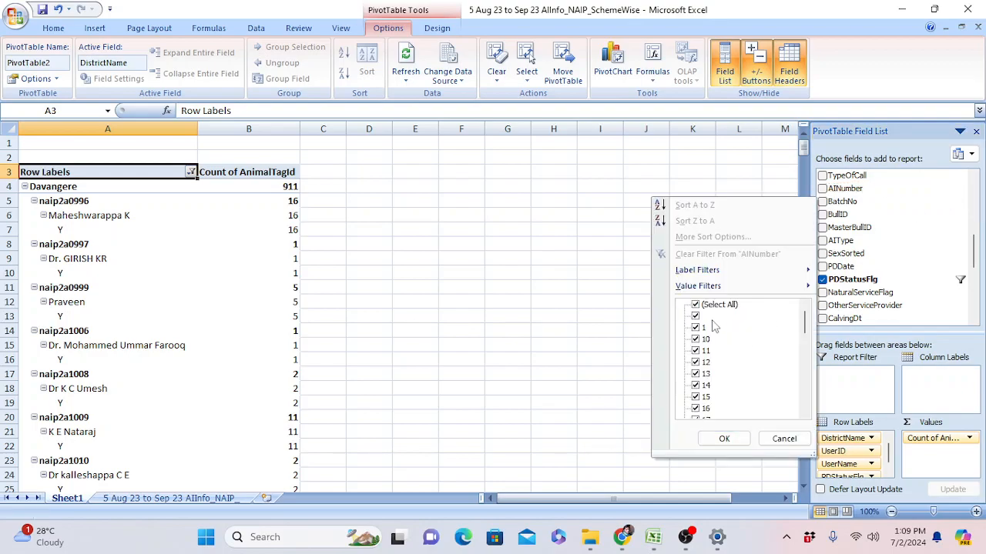
left_click(695, 305)
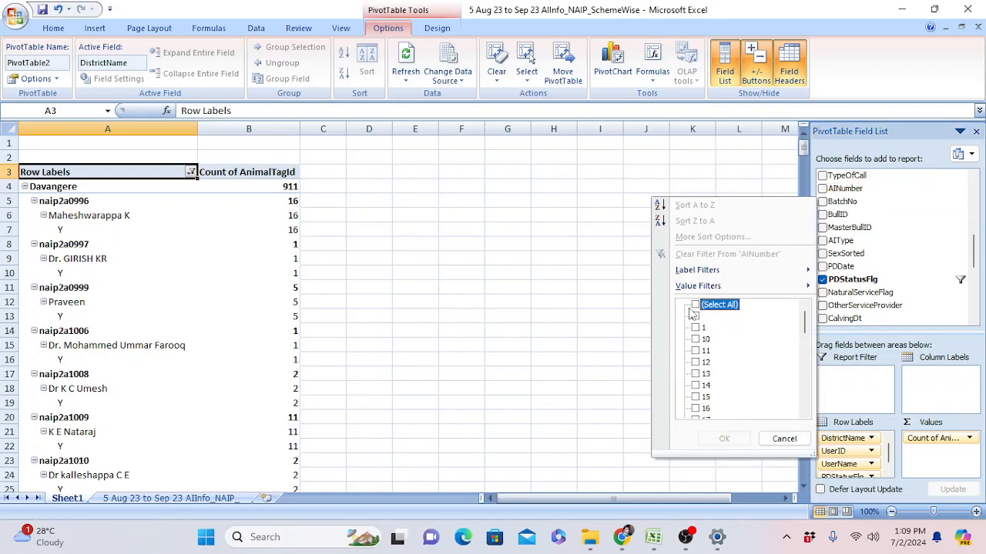
left_click(695, 329)
scroll(721, 347, "down", 6)
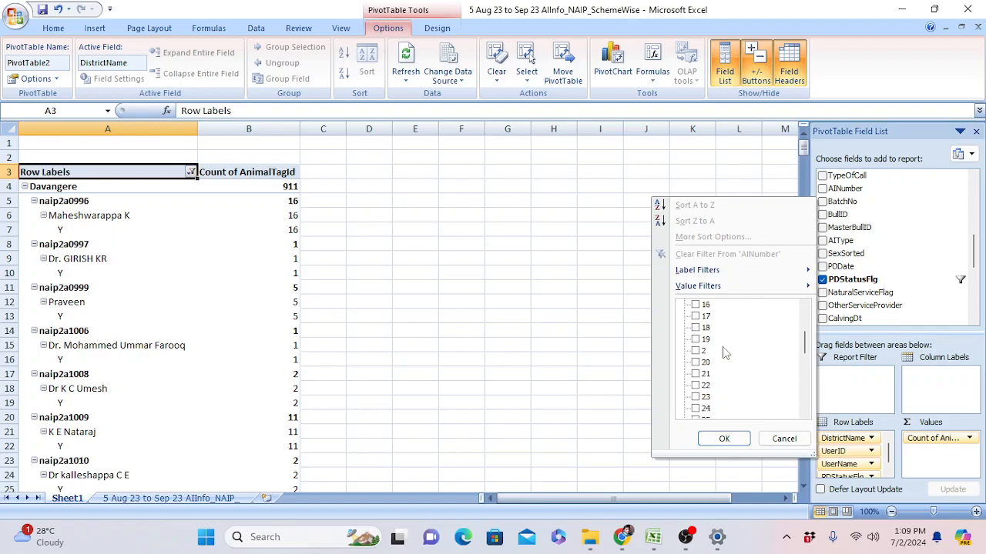
scroll(722, 348, "down", 4)
scroll(722, 352, "down", 1)
scroll(706, 408, "up", 4)
scroll(707, 409, "up", 3)
scroll(706, 409, "up", 3)
scroll(736, 406, "down", 1)
left_click(695, 397)
left_click(724, 438)
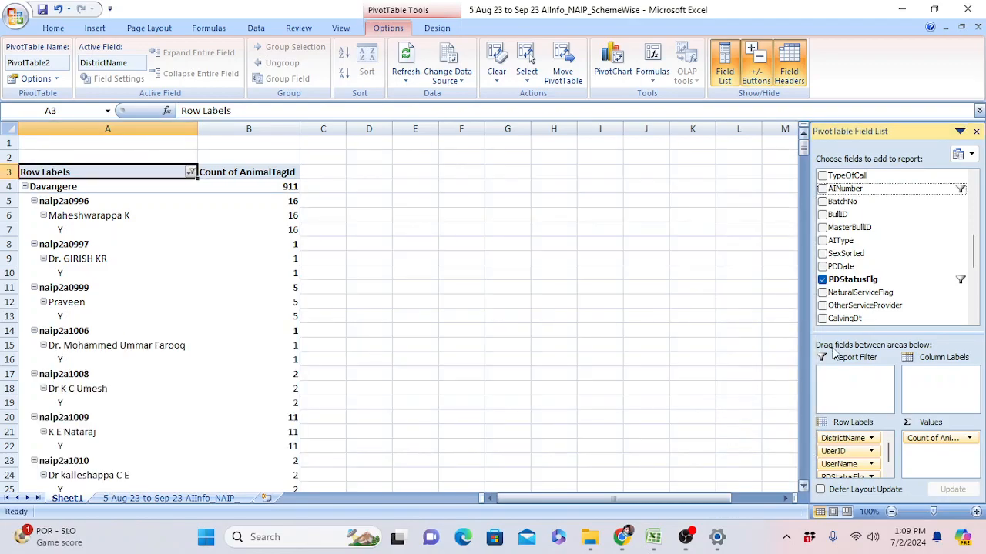
left_click_drag(882, 198, 853, 482)
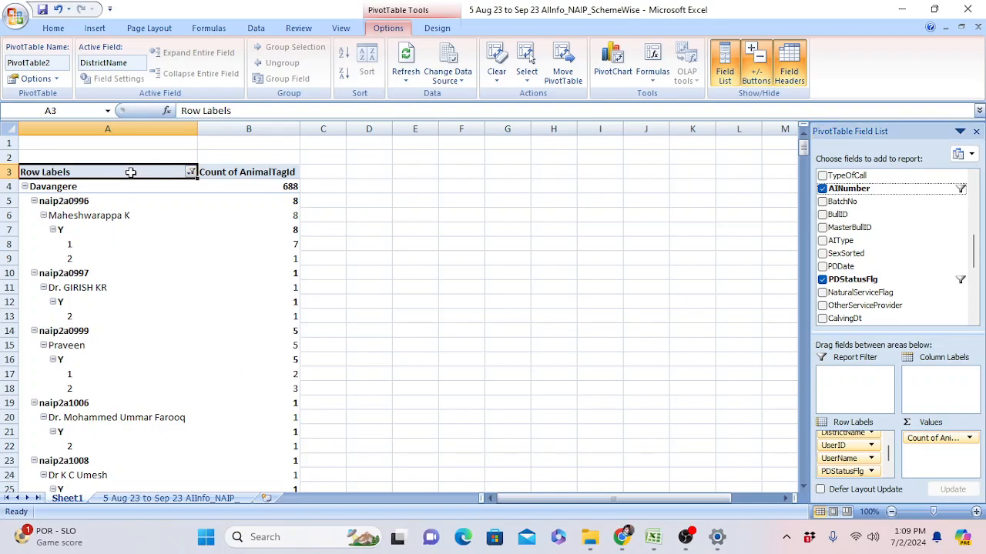
Apply all borders to the entire pivot table, from the header row through the grand total
key("ctrl+shift+End")
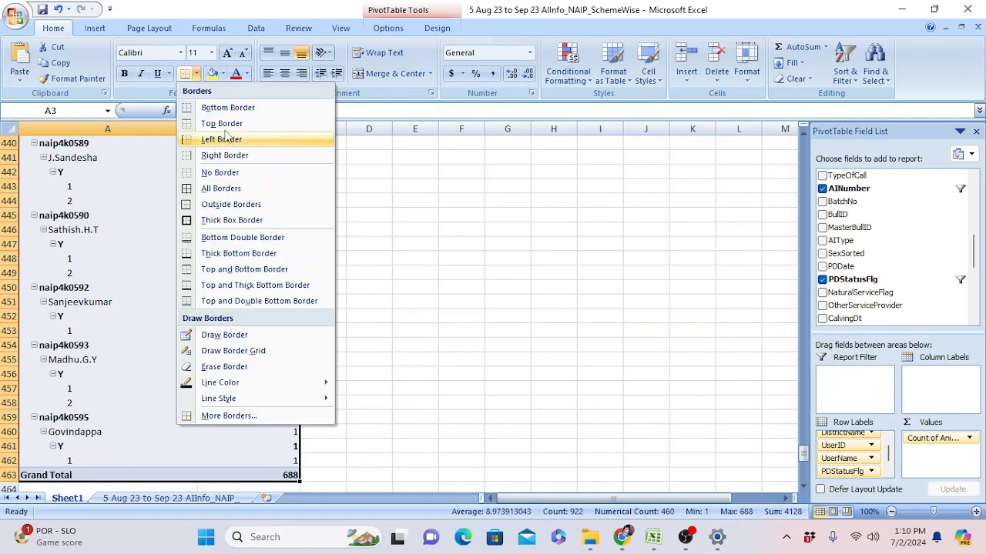
left_click(245, 190)
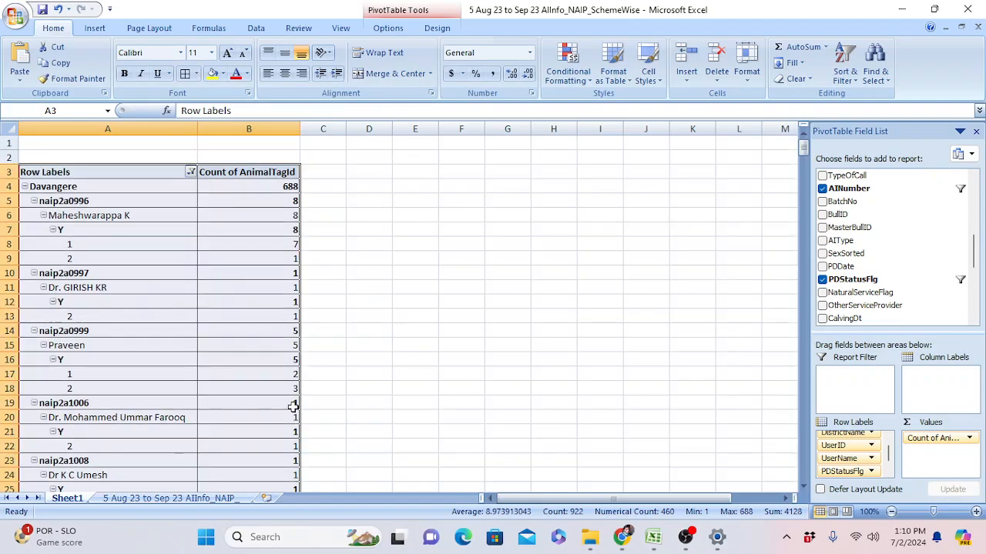
mouse_move(296, 221)
mouse_move(275, 189)
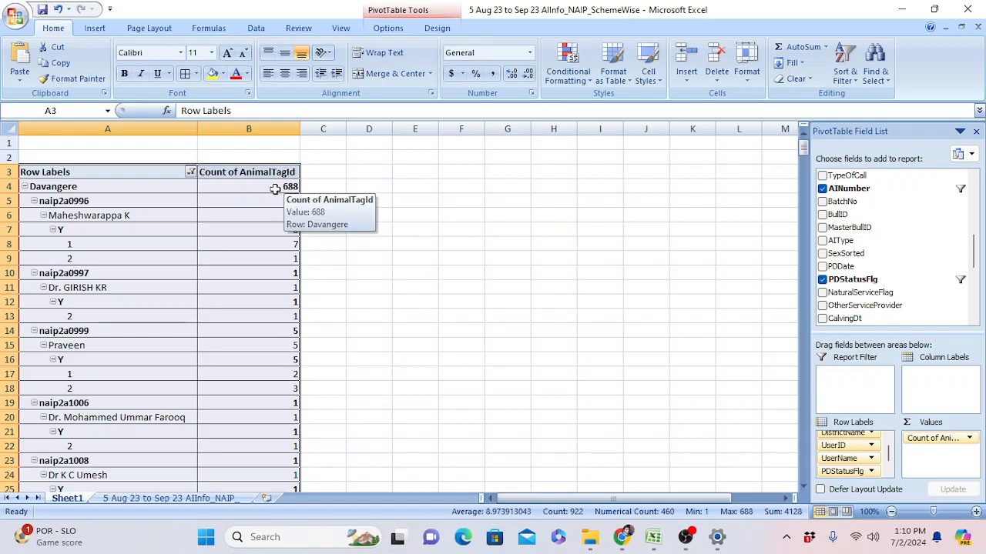
scroll(275, 189, "down", 2)
scroll(278, 188, "up", 2)
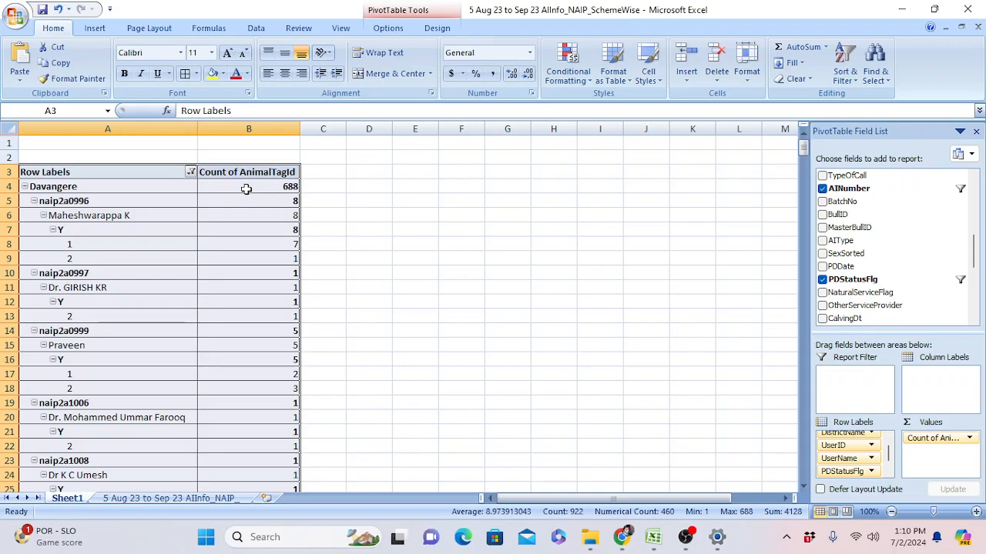
Review the pivot table's row label fields and the values selected in the AINumber filter, leaving them as they are
scroll(847, 446, "up", 1)
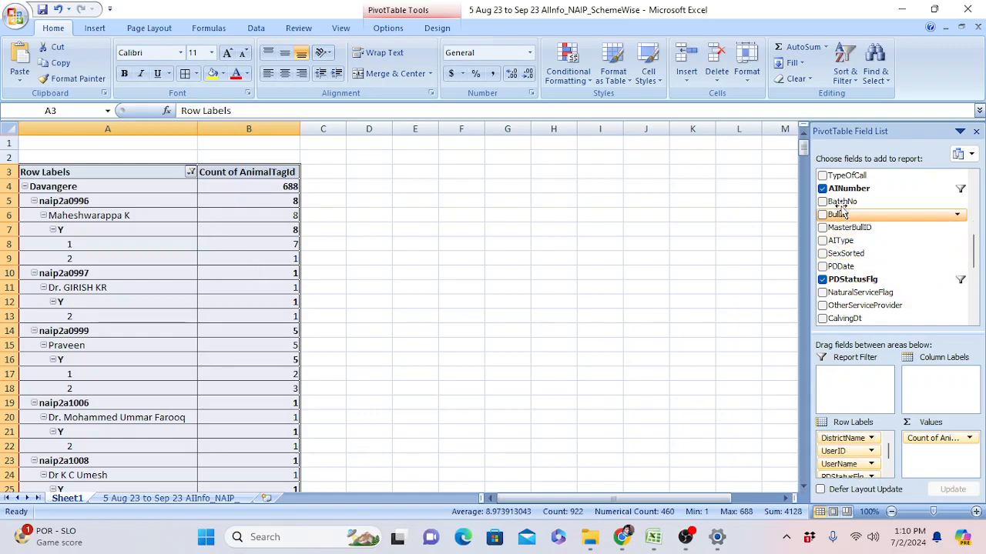
scroll(850, 446, "down", 1)
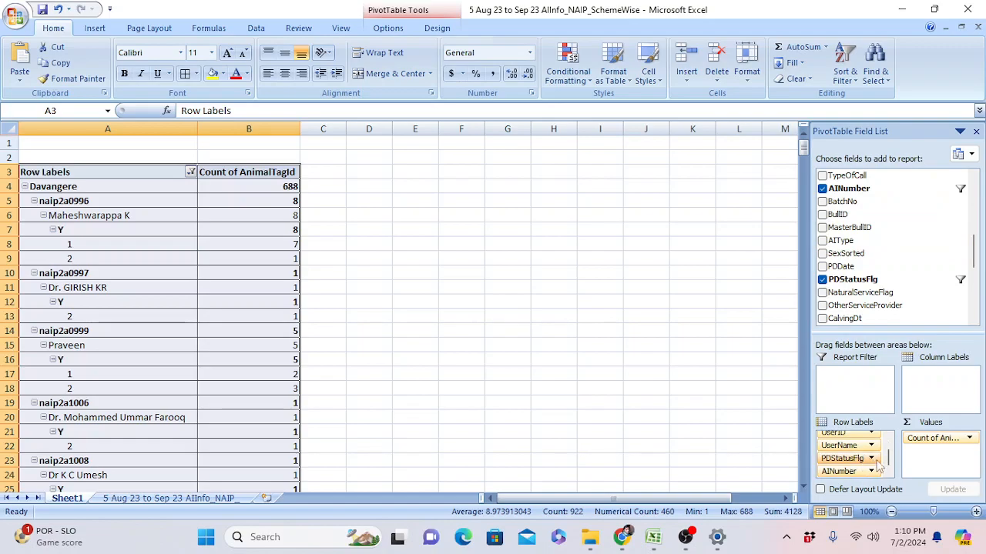
left_click(962, 279)
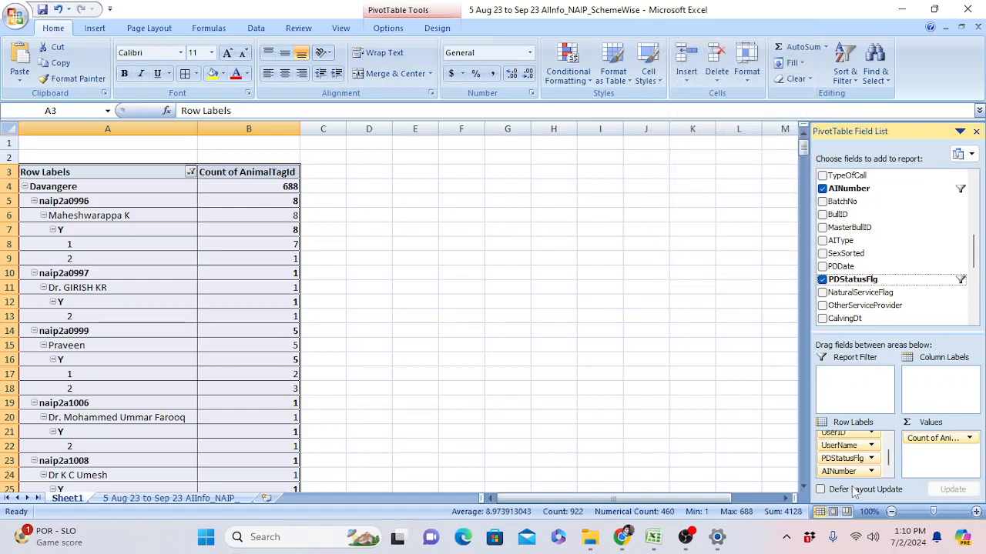
scroll(841, 466, "down", 2)
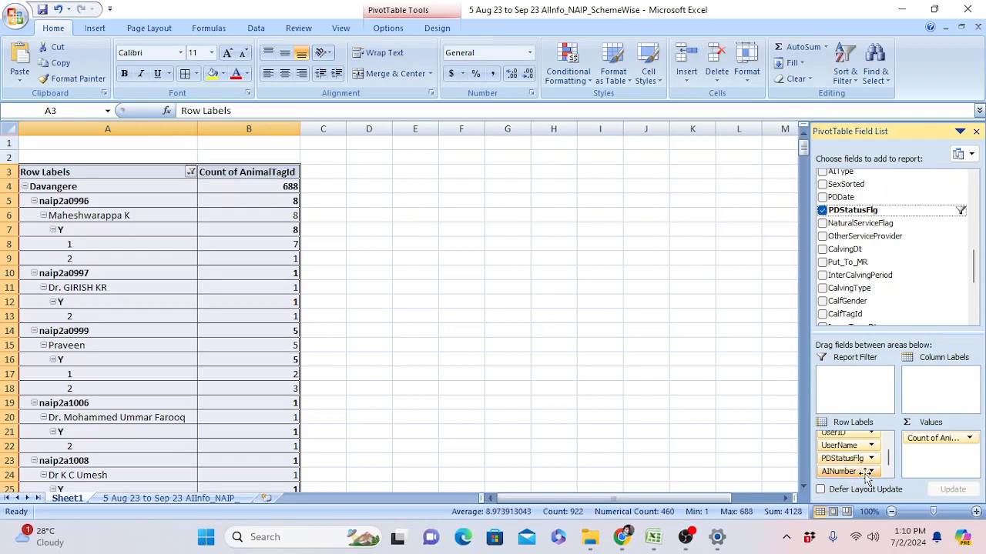
left_click(872, 472)
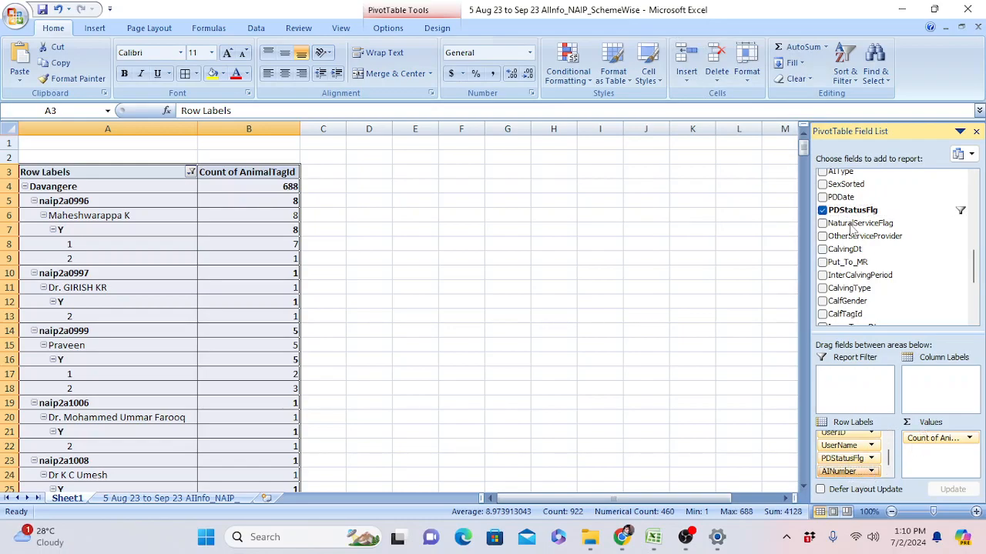
left_click(871, 471)
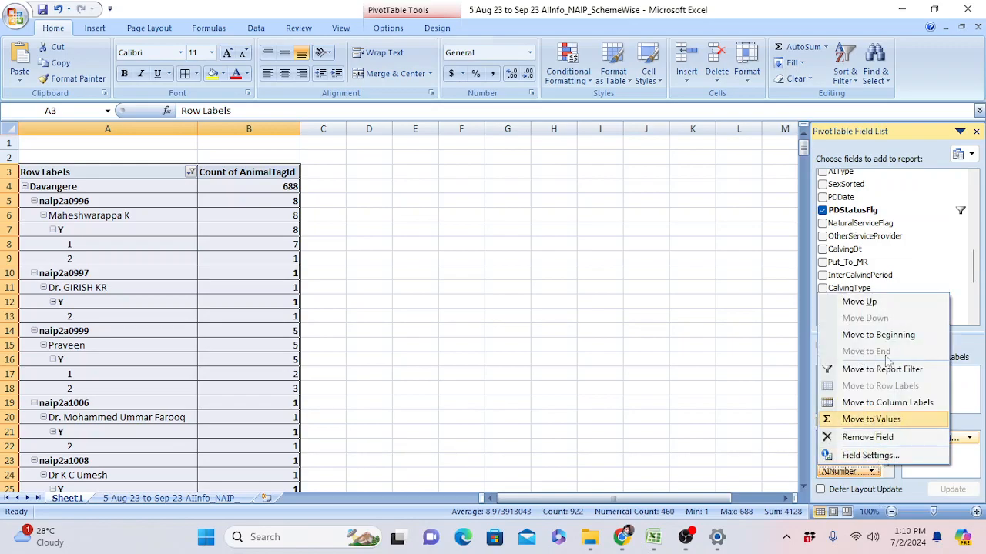
left_click(870, 249)
scroll(869, 269, "up", 1)
scroll(868, 272, "up", 2)
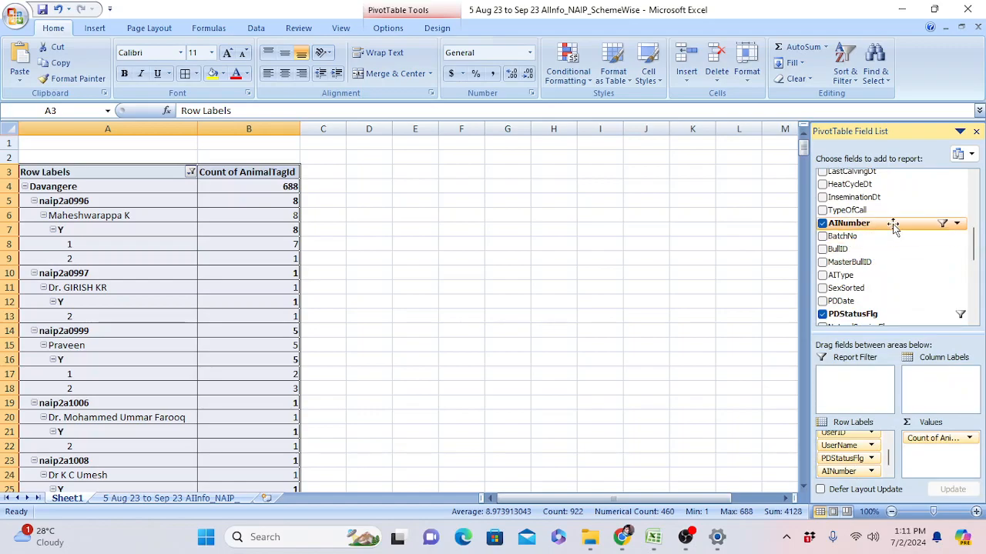
left_click(957, 225)
scroll(703, 374, "down", 3)
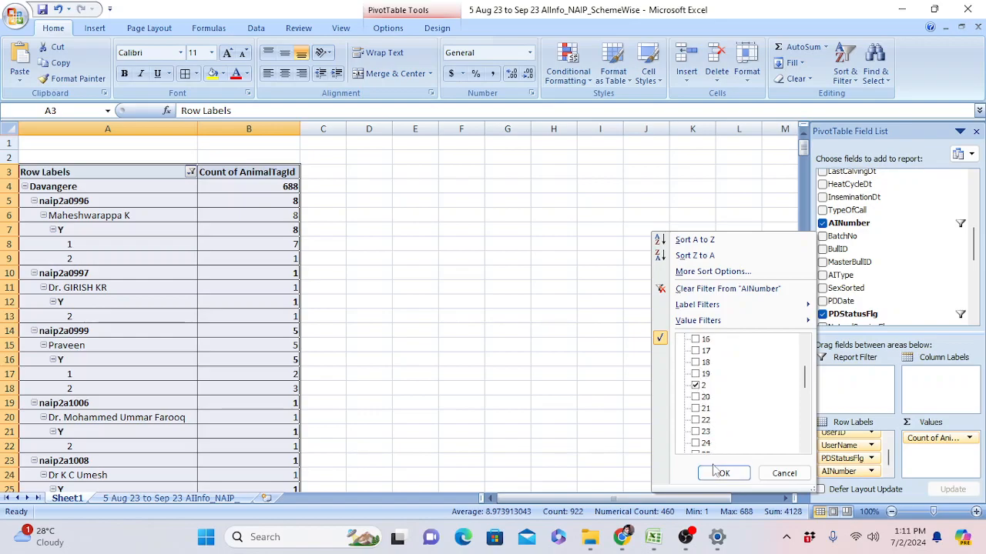
left_click(783, 473)
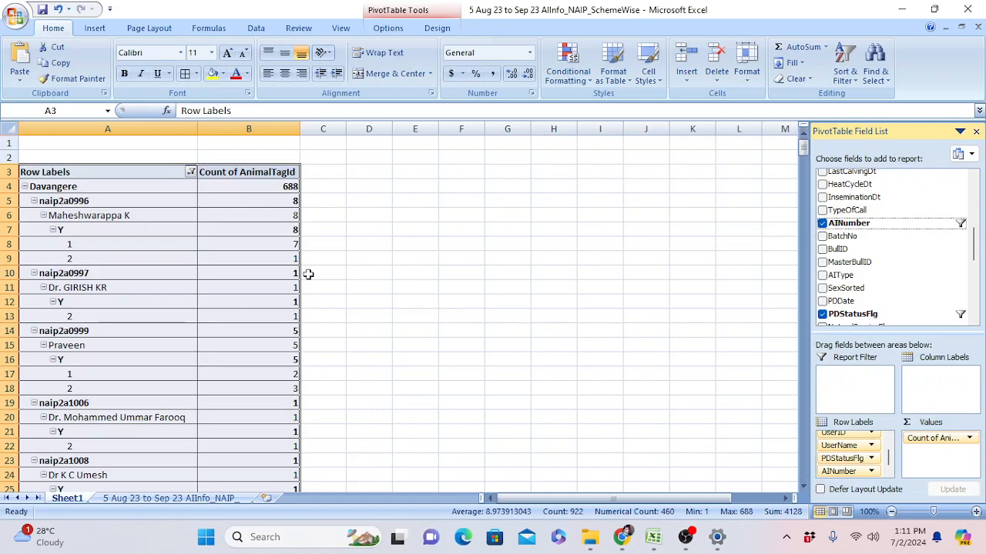
Select the animal tag counts in B4:B6, starting at the Davangere total
left_click(274, 186)
left_click_drag(273, 187, 272, 212)
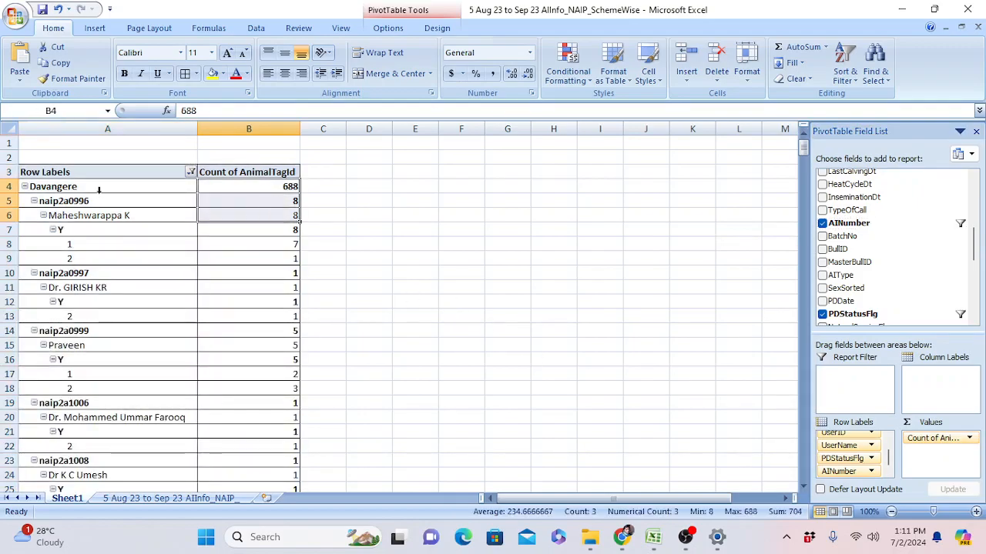
Select the pivot table rows A4:B23, starting at the Davangere row, and look over their user-wise tag counts
left_click_drag(103, 190, 221, 454)
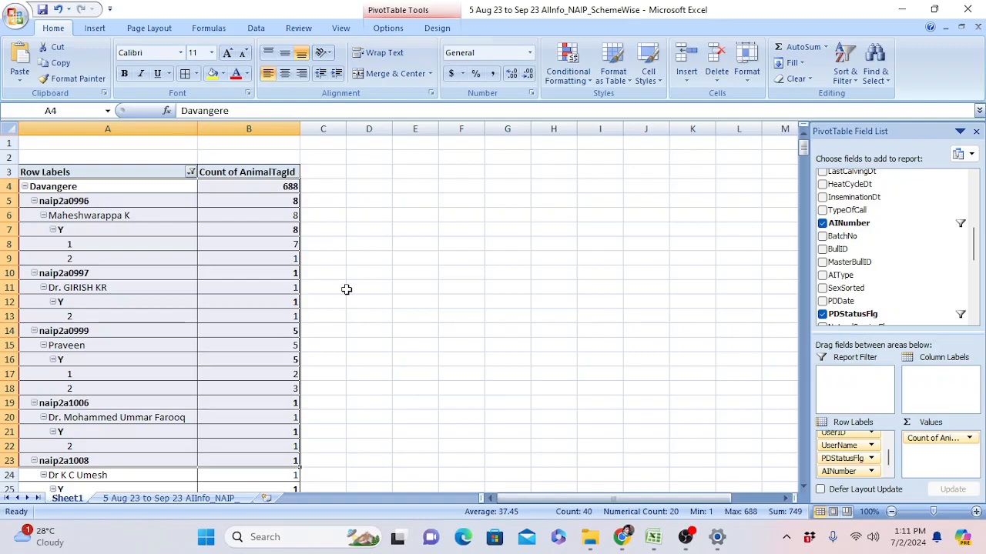
scroll(234, 306, "down", 2)
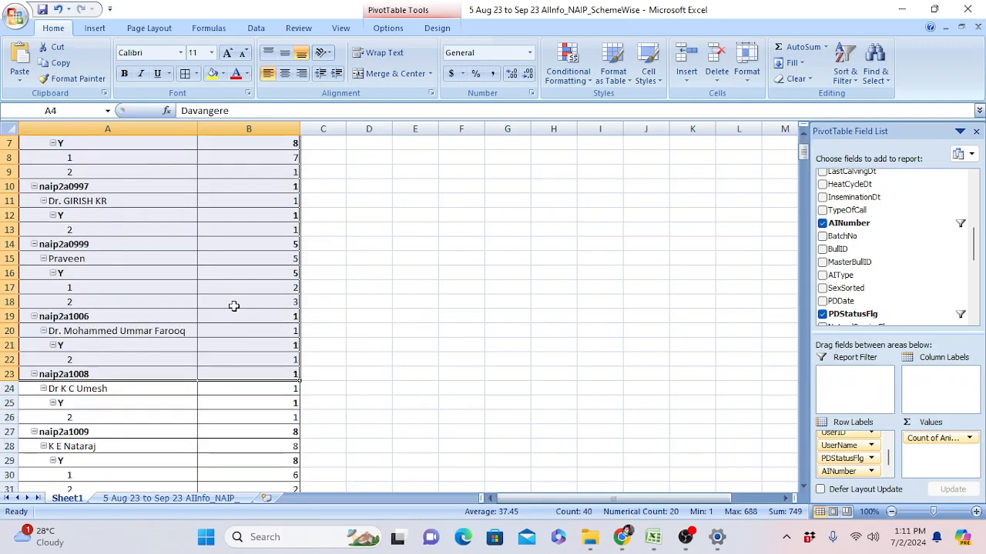
scroll(234, 306, "up", 2)
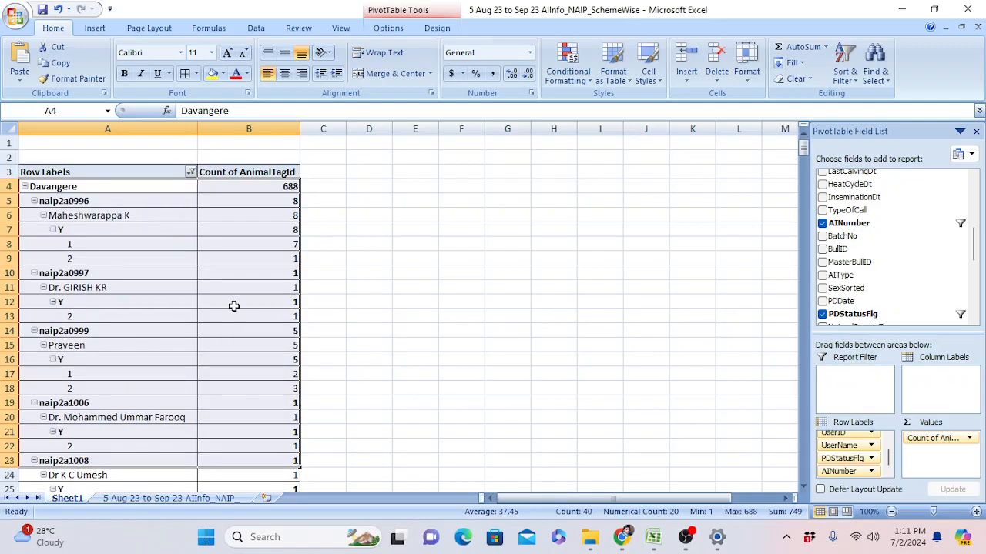
Add the TehsilName field to the row labels between DistrictName and UserID
scroll(860, 252, "up", 2)
scroll(860, 251, "up", 4)
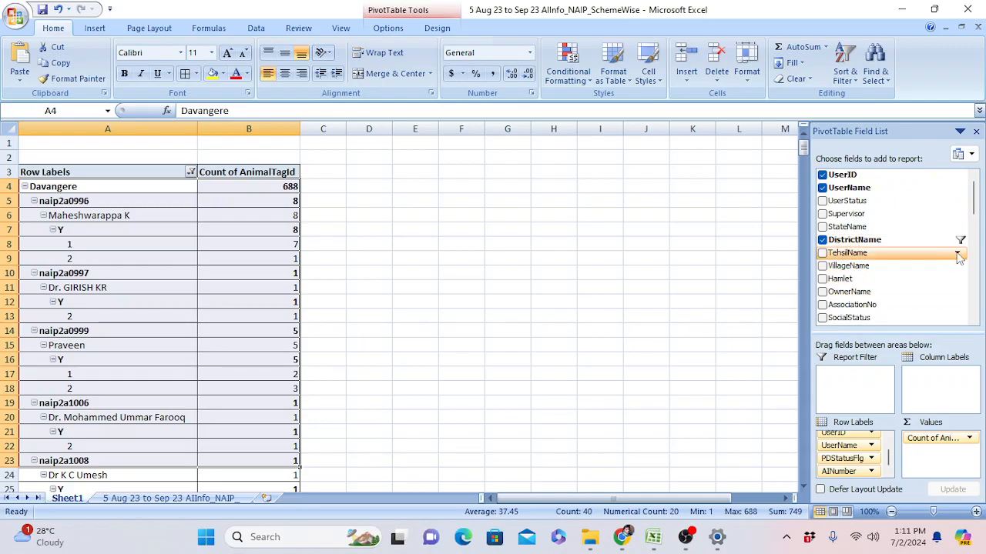
scroll(857, 441, "up", 1)
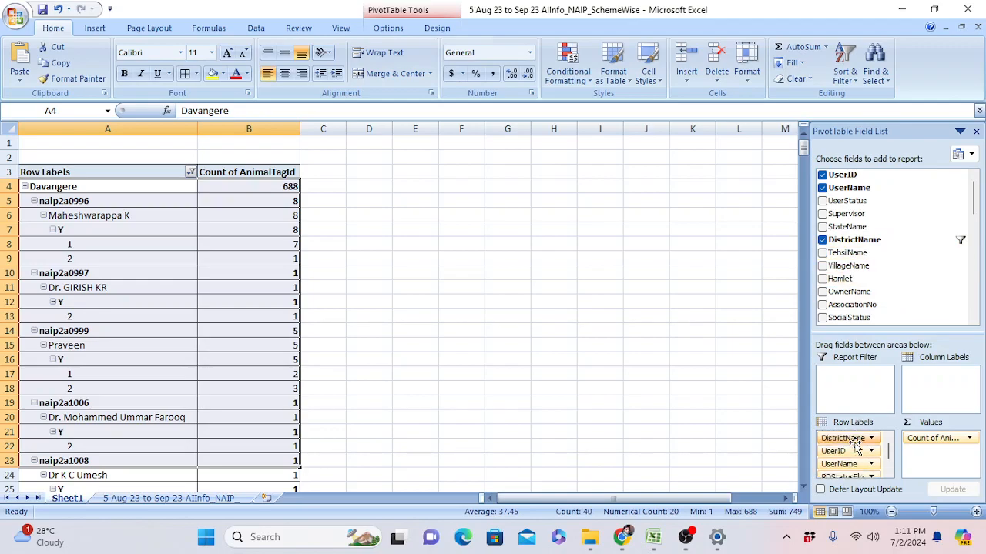
left_click_drag(885, 255, 863, 443)
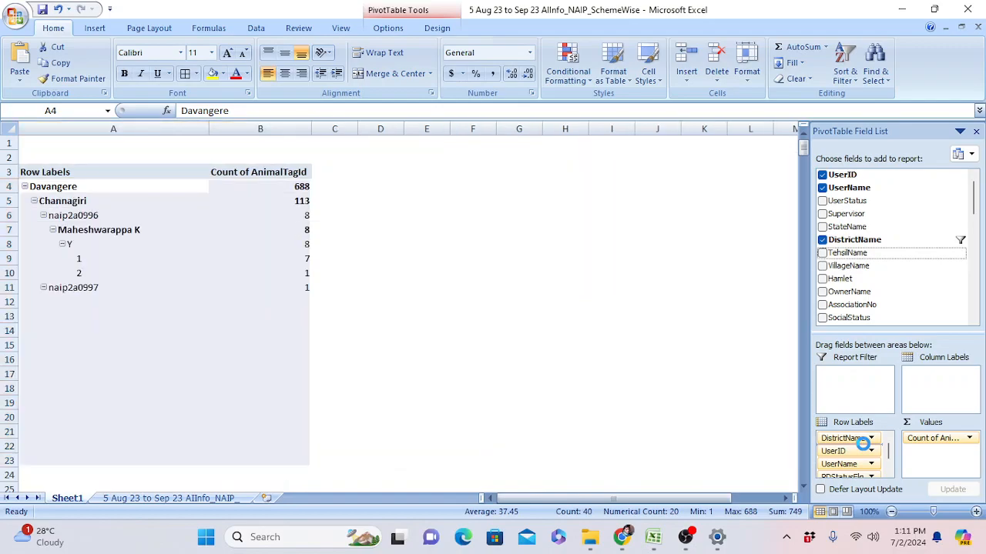
Collapse the Channagiri, Davanagere, Harihar and Harihar (Town) tehsil groups in the pivot table
left_click(71, 202)
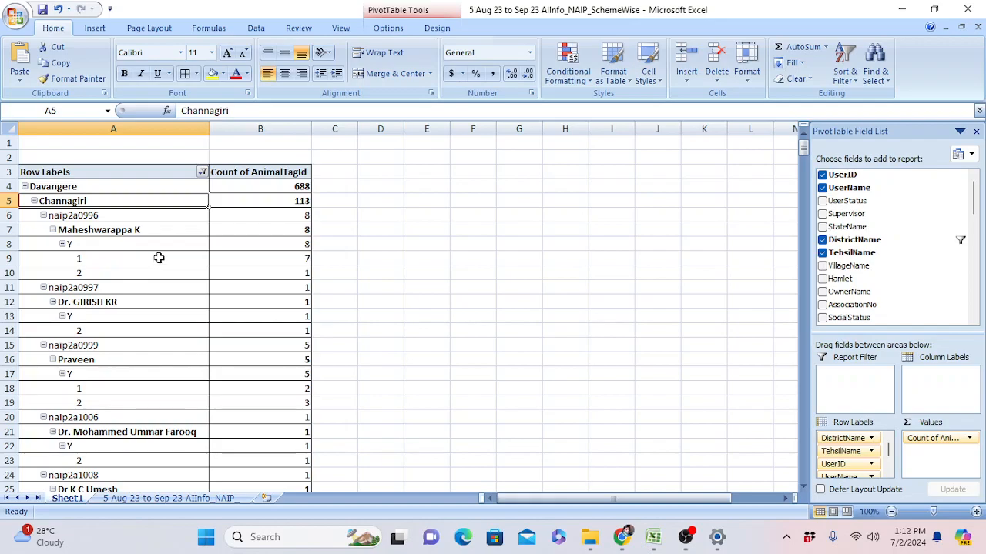
left_click(34, 202)
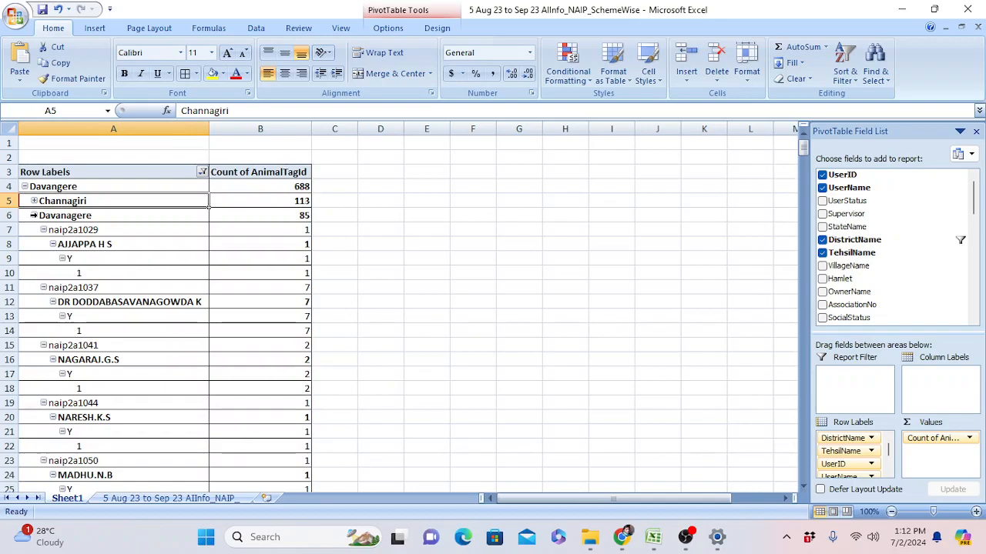
left_click(34, 215)
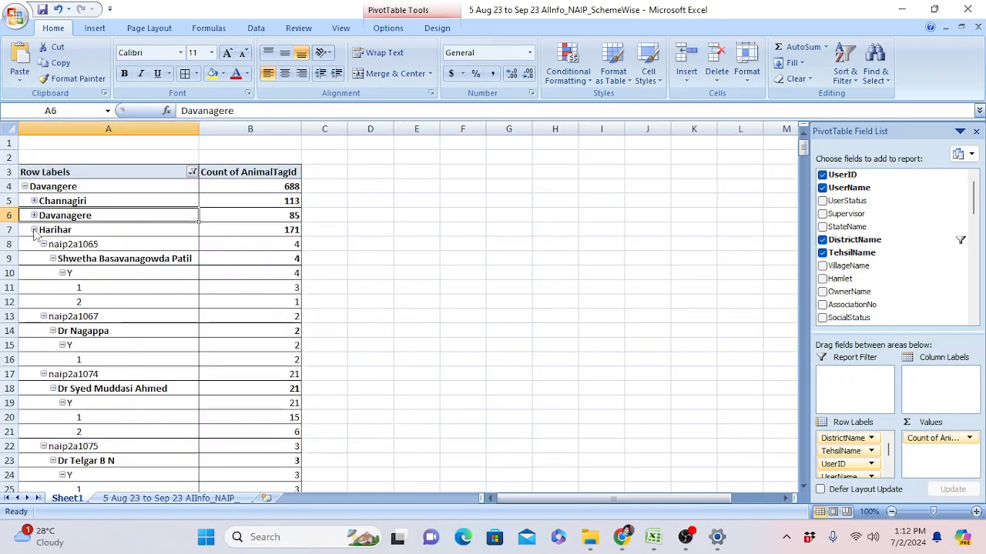
left_click(34, 229)
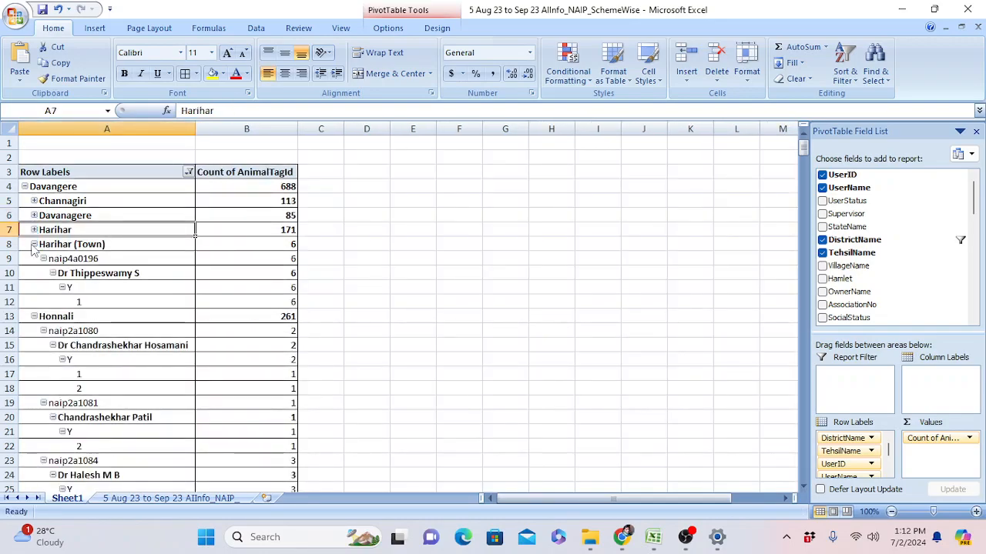
left_click(34, 244)
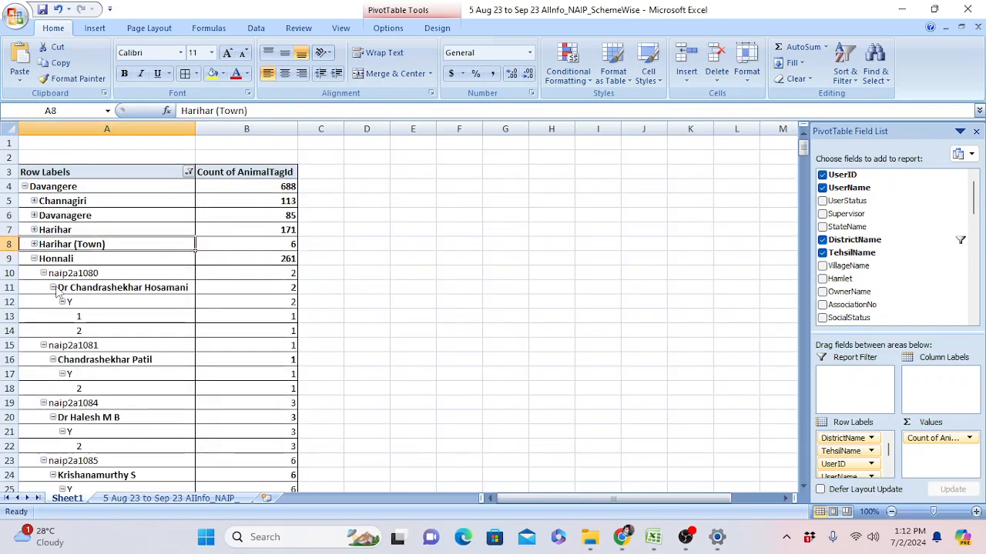
Examine the animal tag counts per user and AI number within the expanded Honnali tehsil, including cells B34 and B35
scroll(302, 288, "down", 1)
scroll(280, 296, "down", 9)
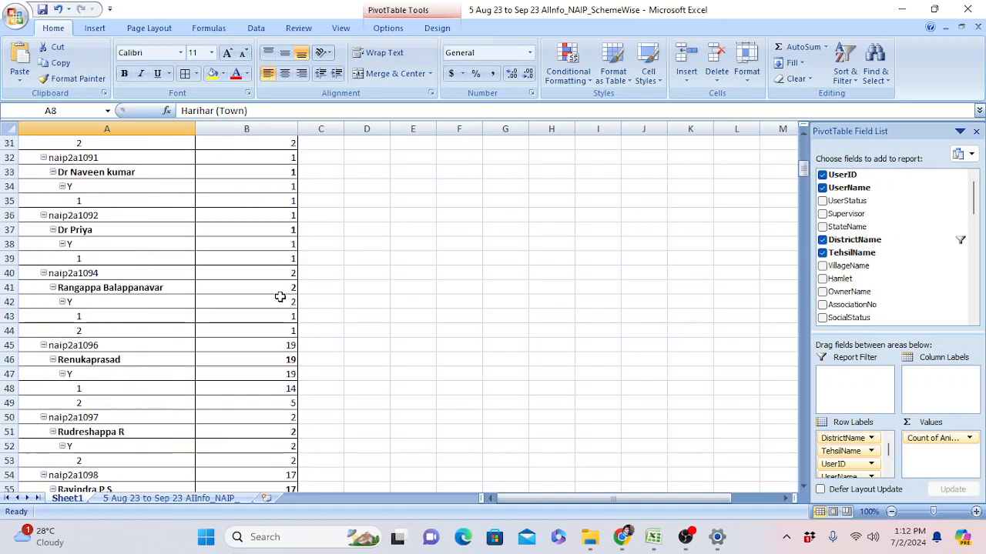
scroll(280, 297, "down", 1)
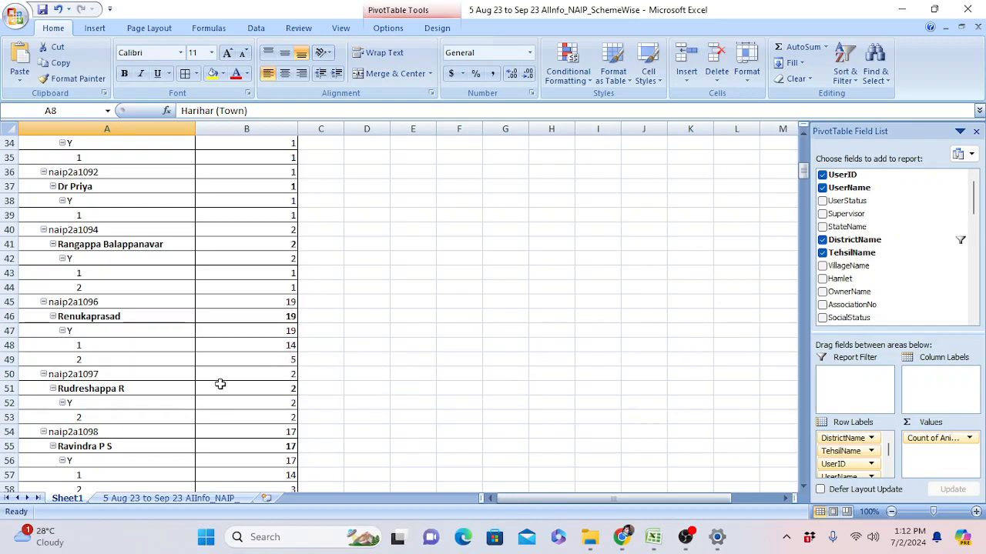
scroll(220, 383, "down", 8)
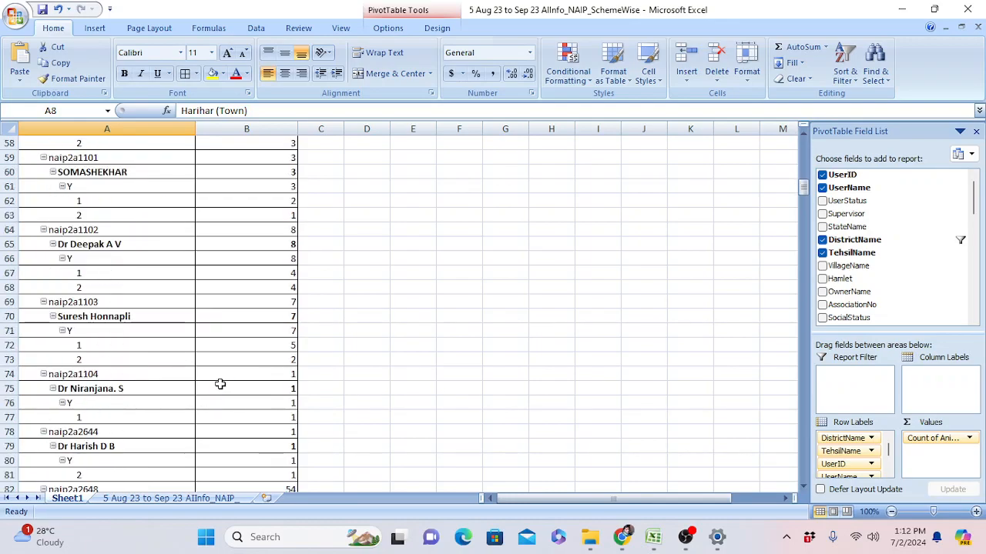
scroll(220, 383, "down", 1)
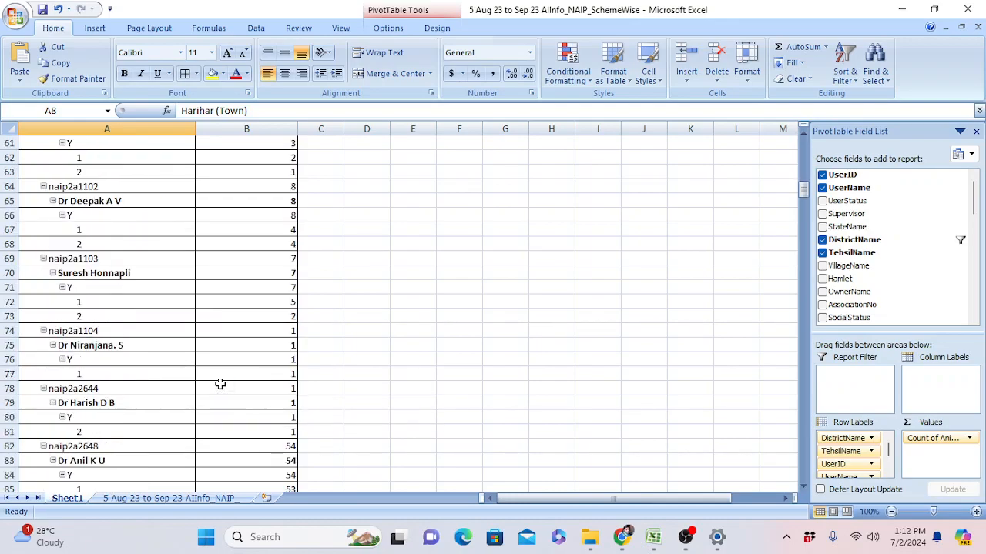
scroll(220, 384, "down", 3)
scroll(222, 390, "up", 3)
scroll(221, 387, "up", 2)
scroll(220, 384, "down", 1)
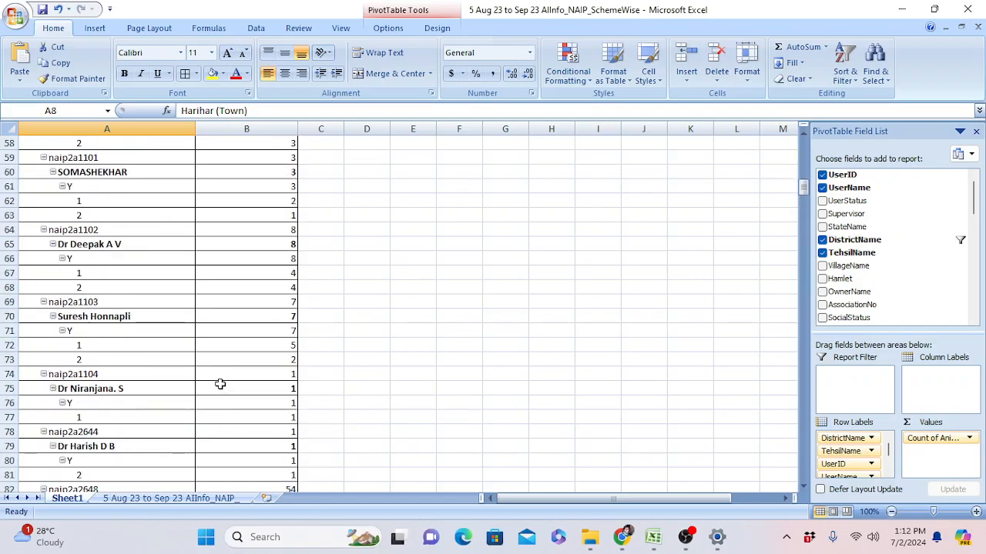
scroll(220, 383, "down", 3)
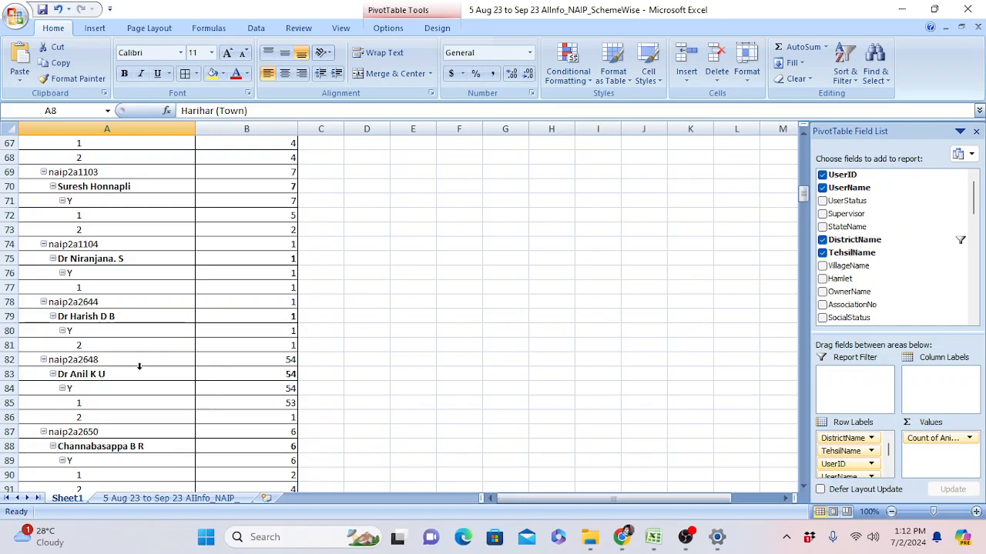
scroll(139, 367, "up", 2)
scroll(140, 367, "up", 3)
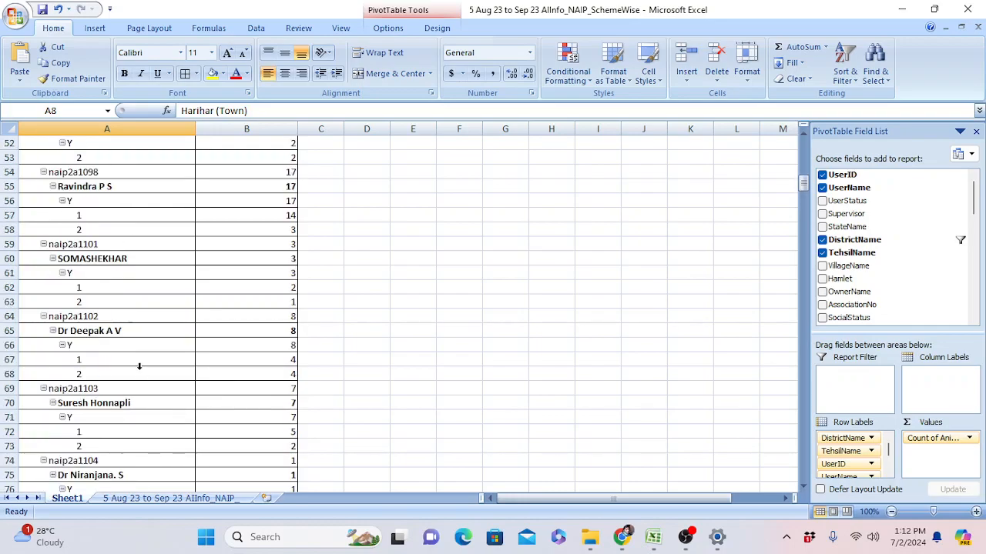
scroll(140, 367, "up", 4)
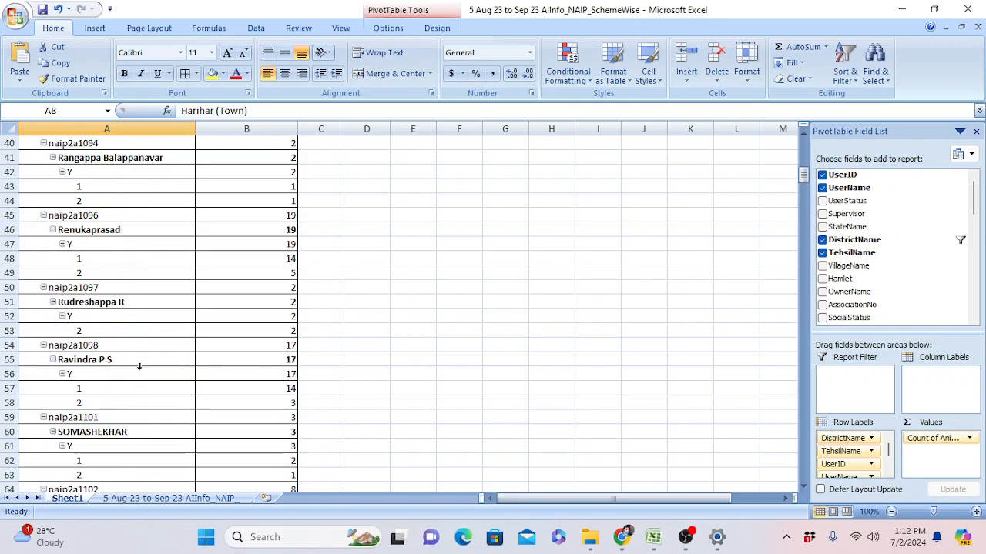
scroll(140, 366, "up", 1)
scroll(140, 367, "up", 2)
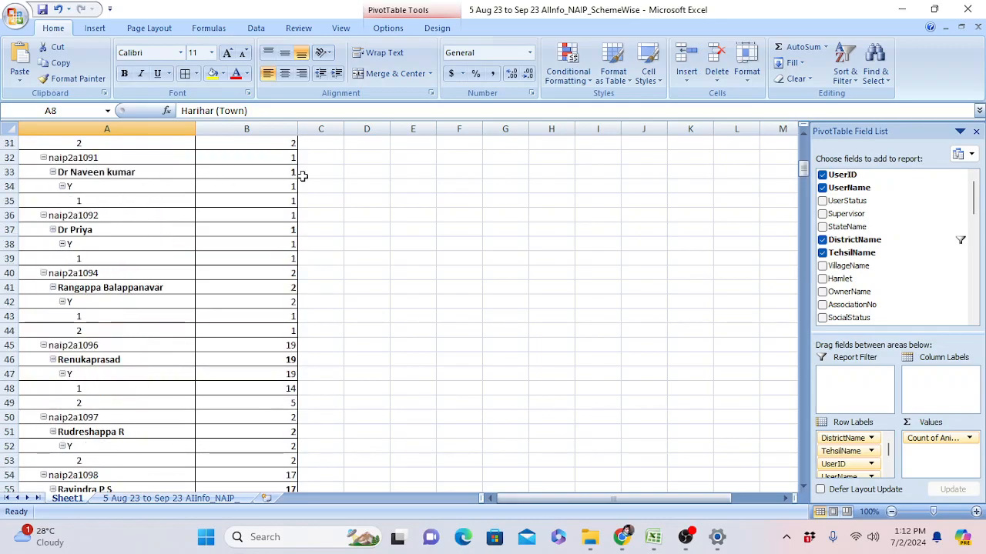
left_click(292, 192)
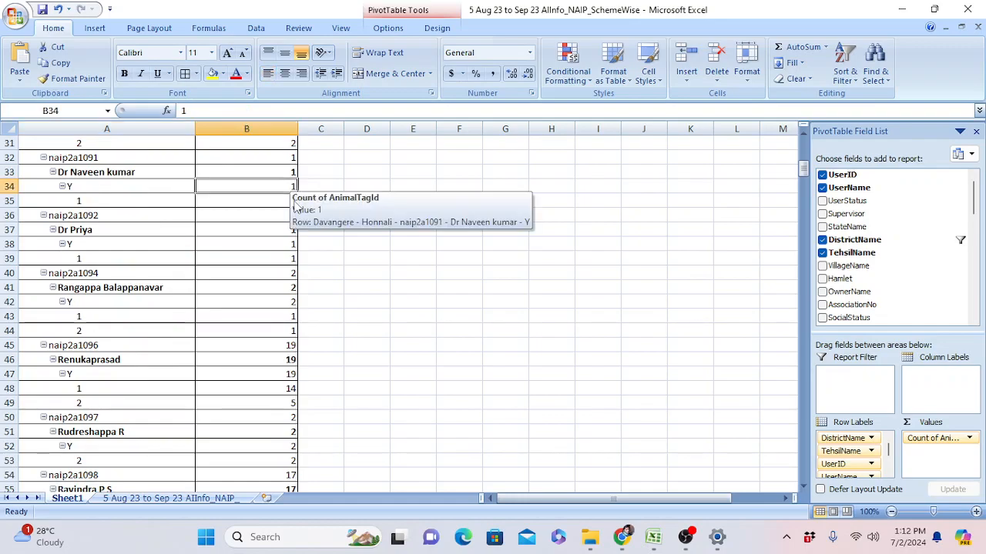
left_click(278, 201)
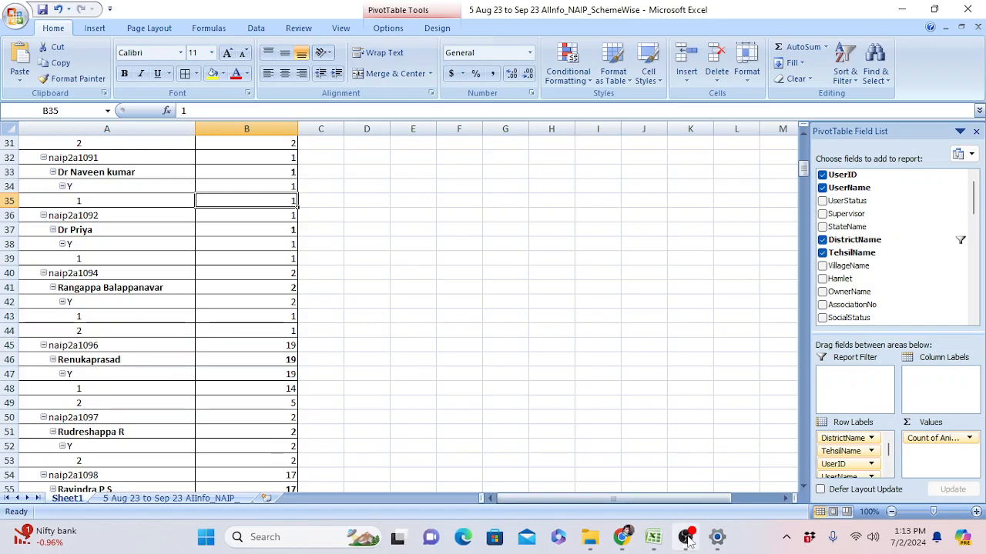
scroll(75, 288, "up", 7)
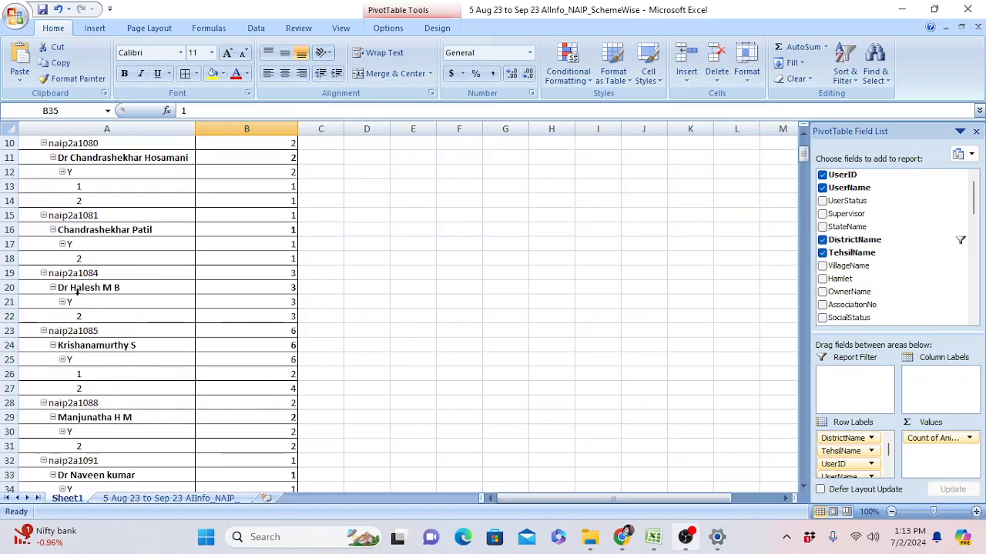
scroll(79, 301, "up", 3)
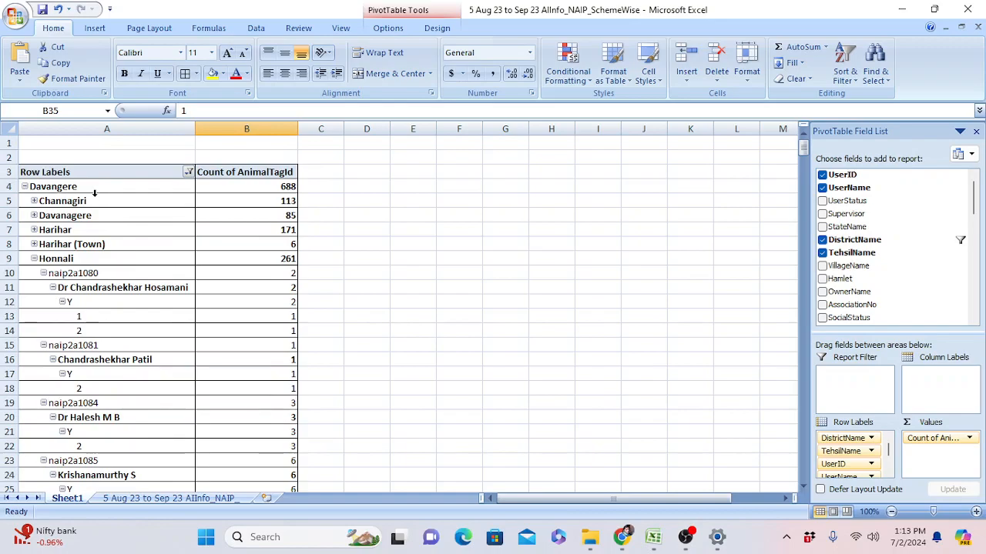